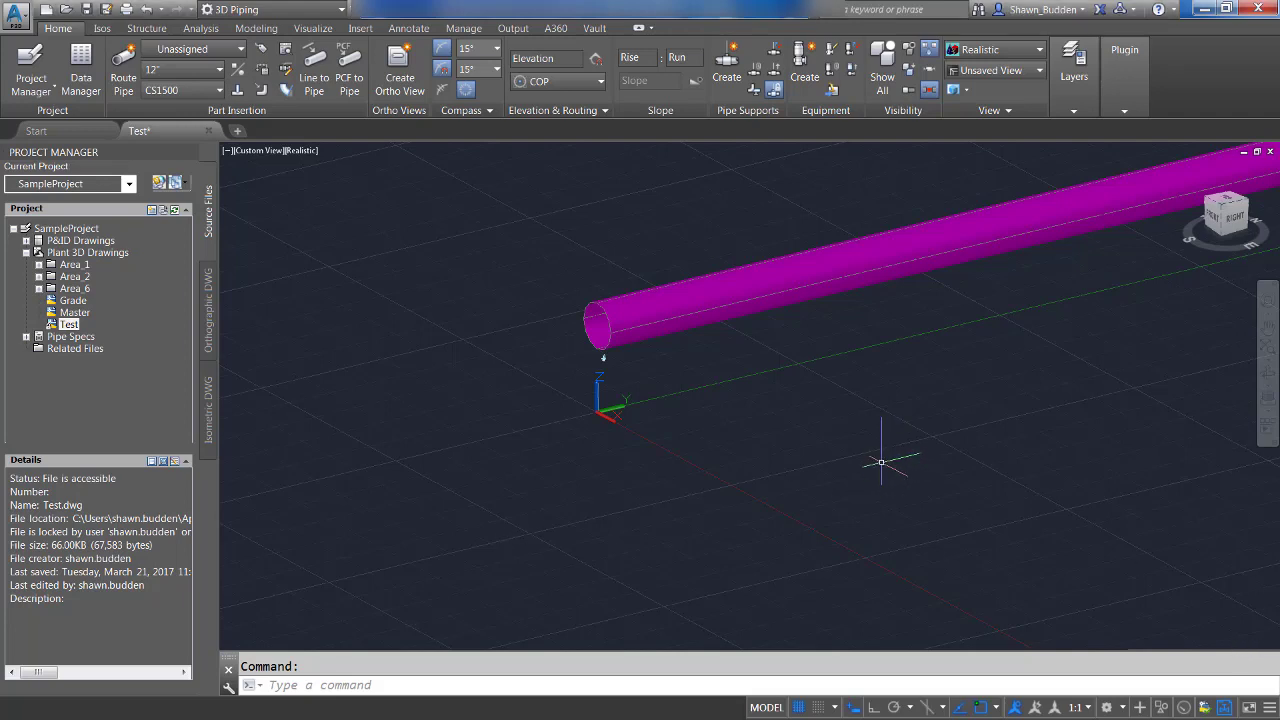
Display the tool palettes with the CS1500 spec components and close them again
{"action": "type", "text": "TP"}
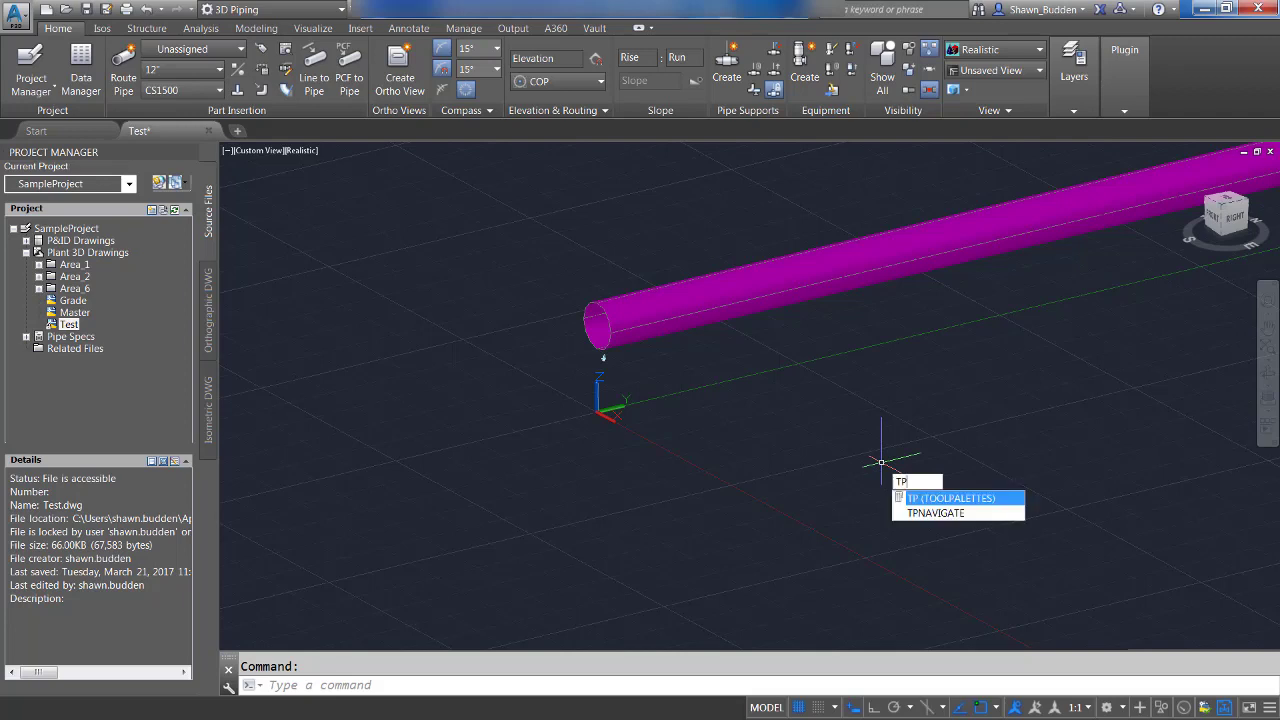
{"action": "key", "text": "Return"}
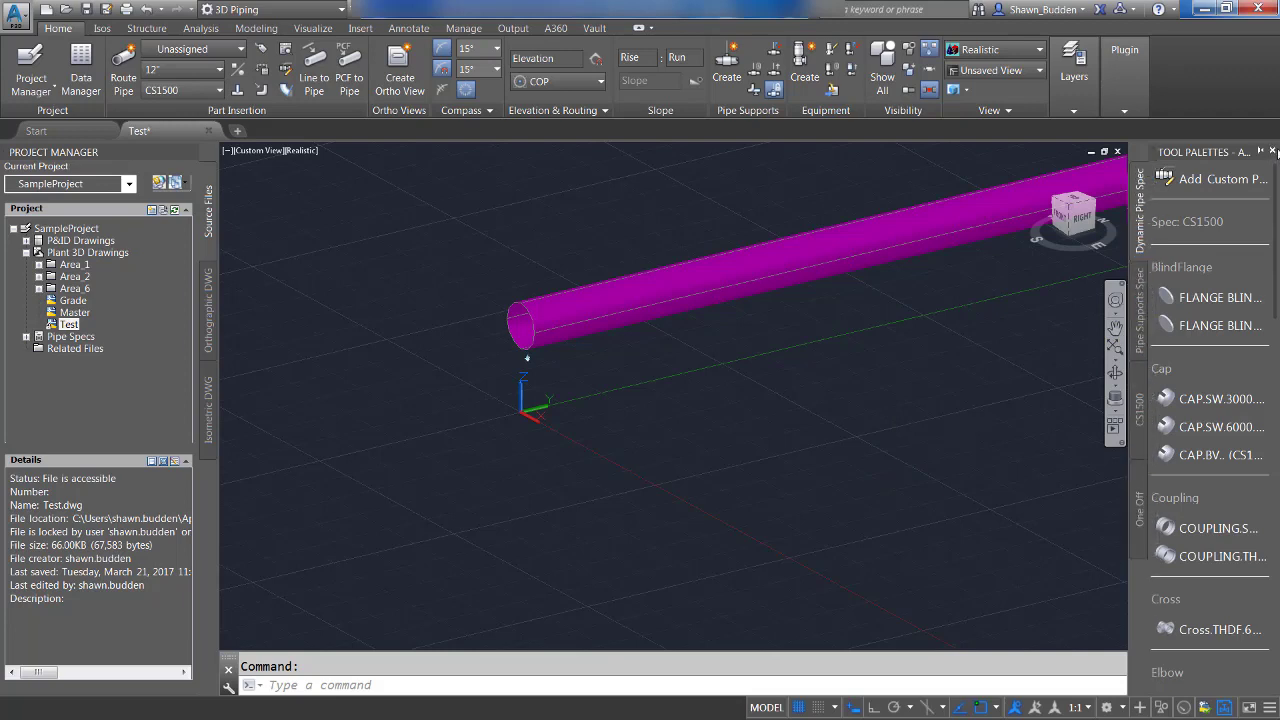
{"action": "left_click", "coordinate": [1273, 152]}
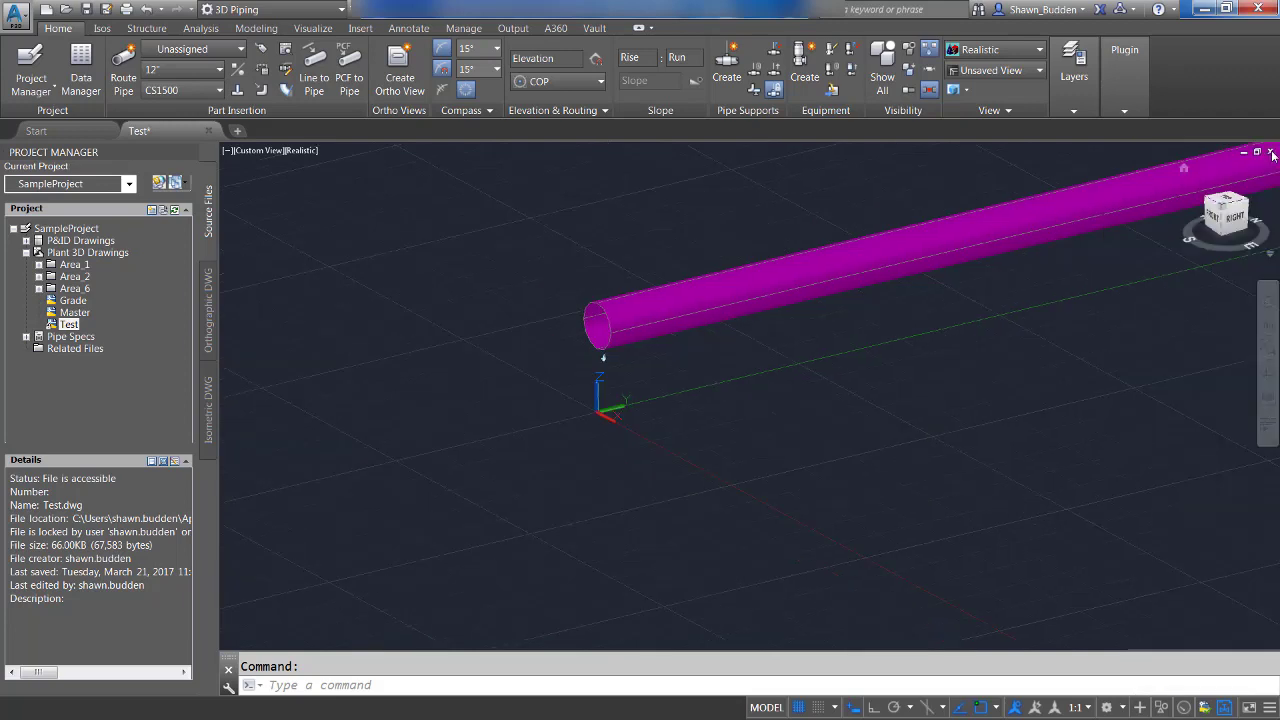
Choose the 12" butt-weld tee (TEE, BW, ASME B16.9) from the CS1500 spec sheet for insertion in the model
{"action": "middle_click_drag", "start_coordinate": [608, 186], "coordinate": [506, 263]}
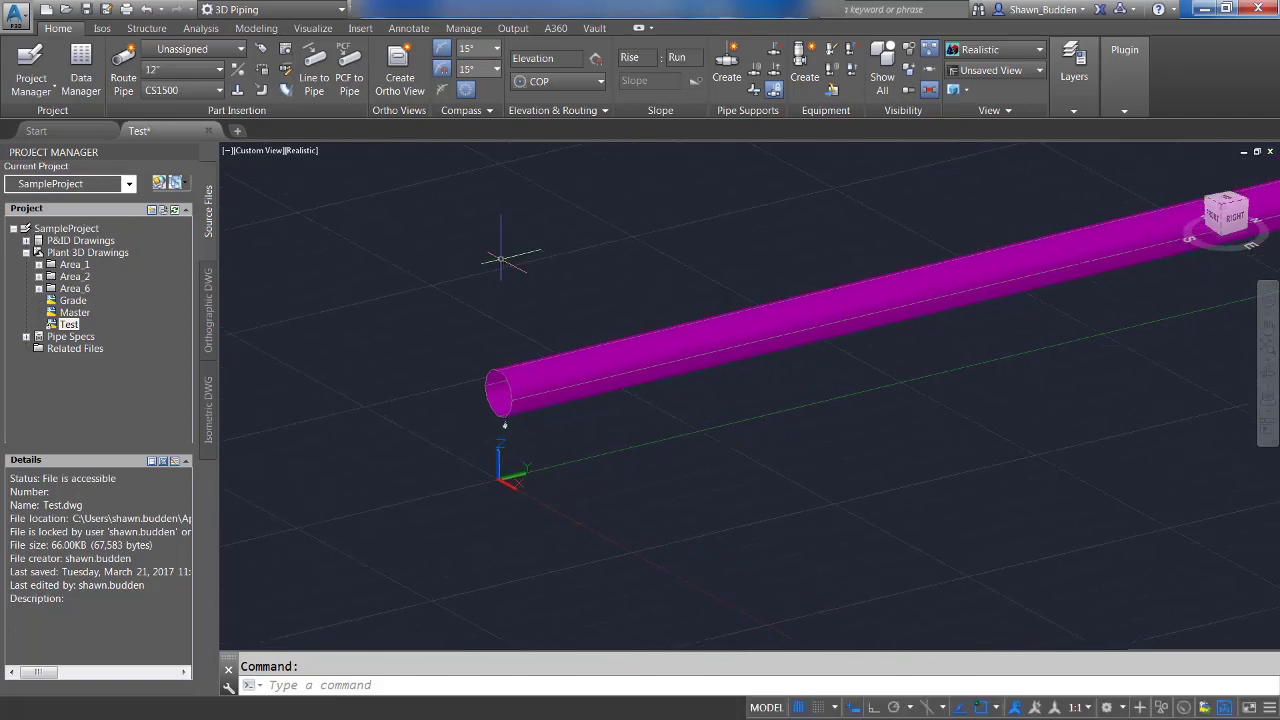
{"action": "left_click", "coordinate": [287, 55]}
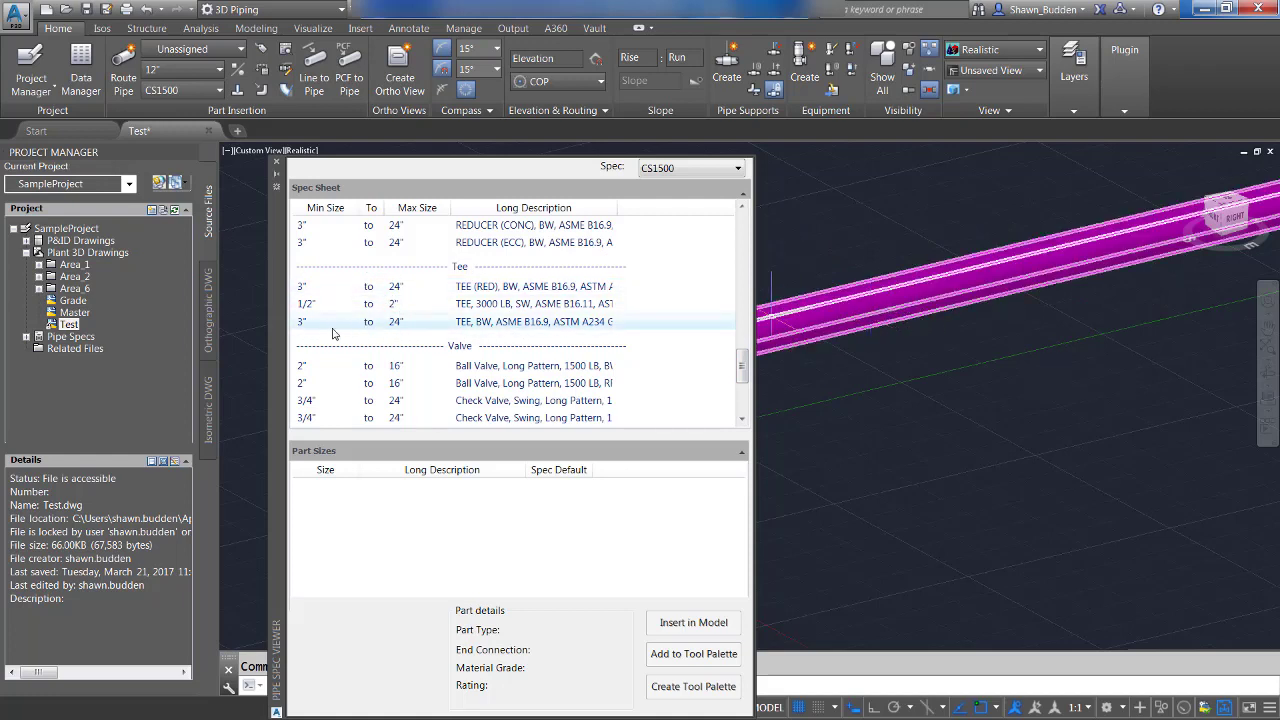
{"action": "left_click", "coordinate": [519, 324]}
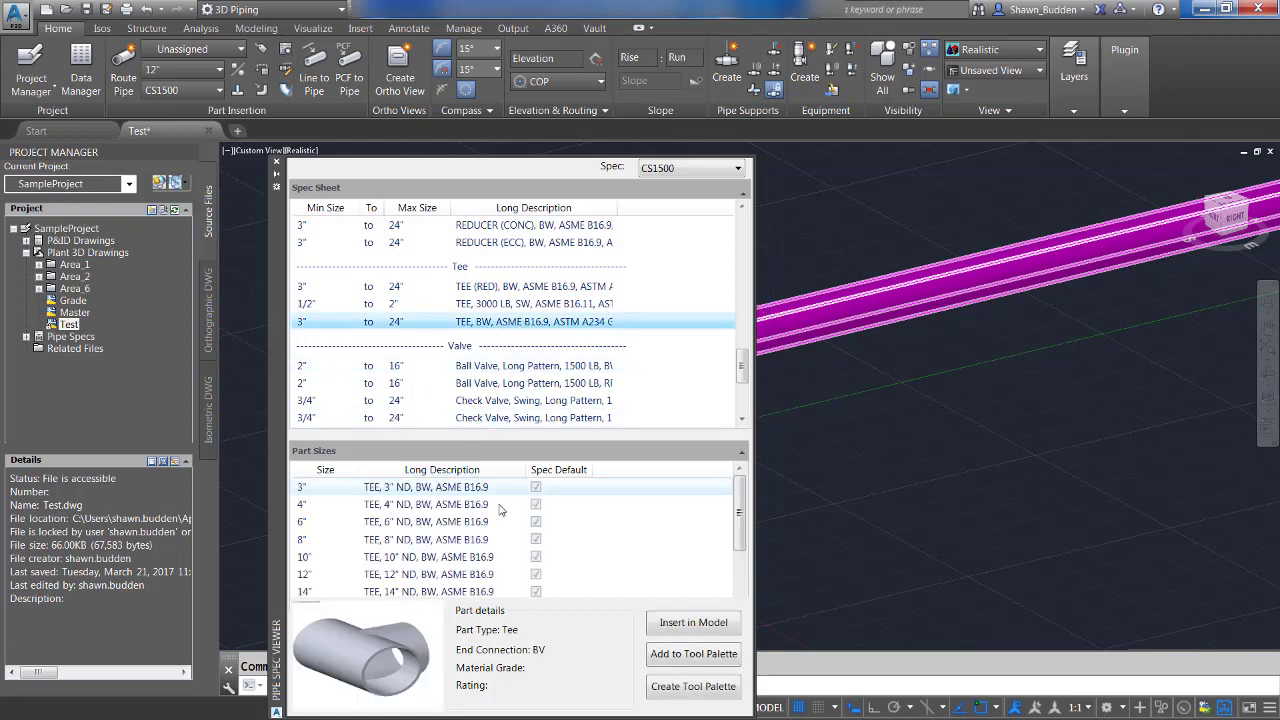
{"action": "left_click", "coordinate": [378, 578]}
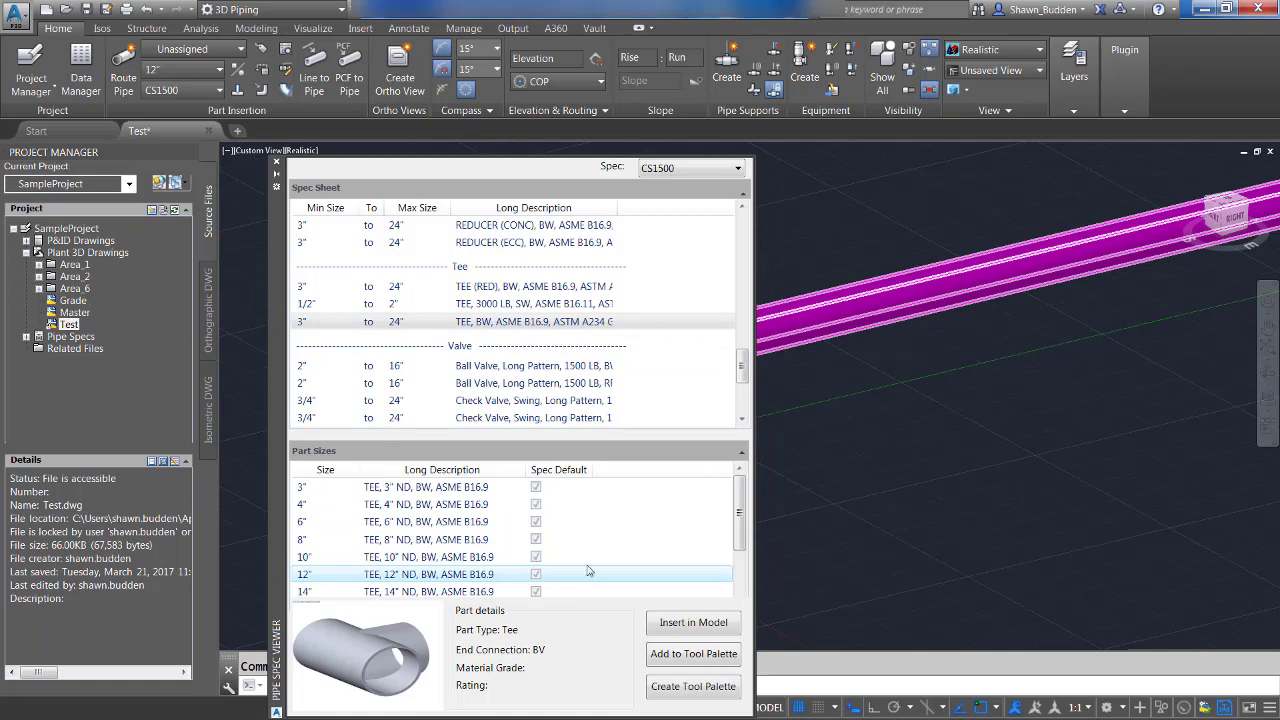
{"action": "left_click", "coordinate": [693, 622]}
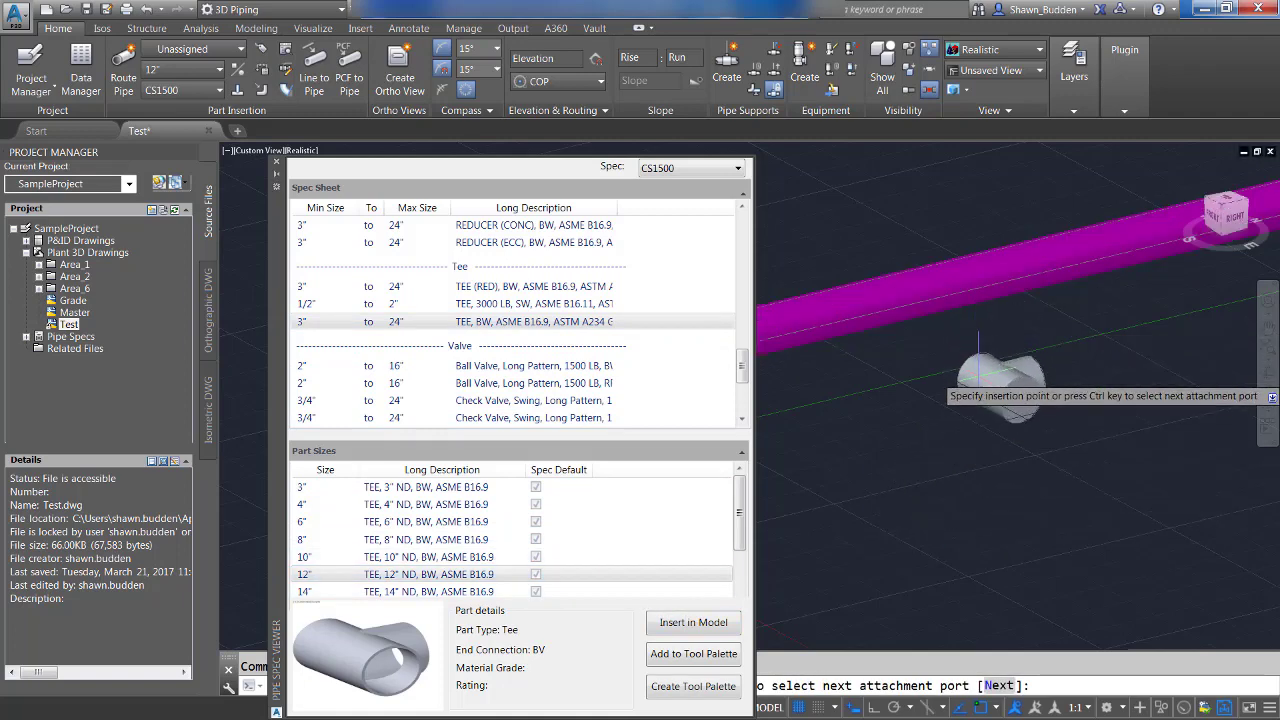
Place the tee on the pipe using the Nearest snap at a distance of 12', with its branch pointing straight up
{"action": "right_click", "coordinate": [992, 402], "text": "shift"}
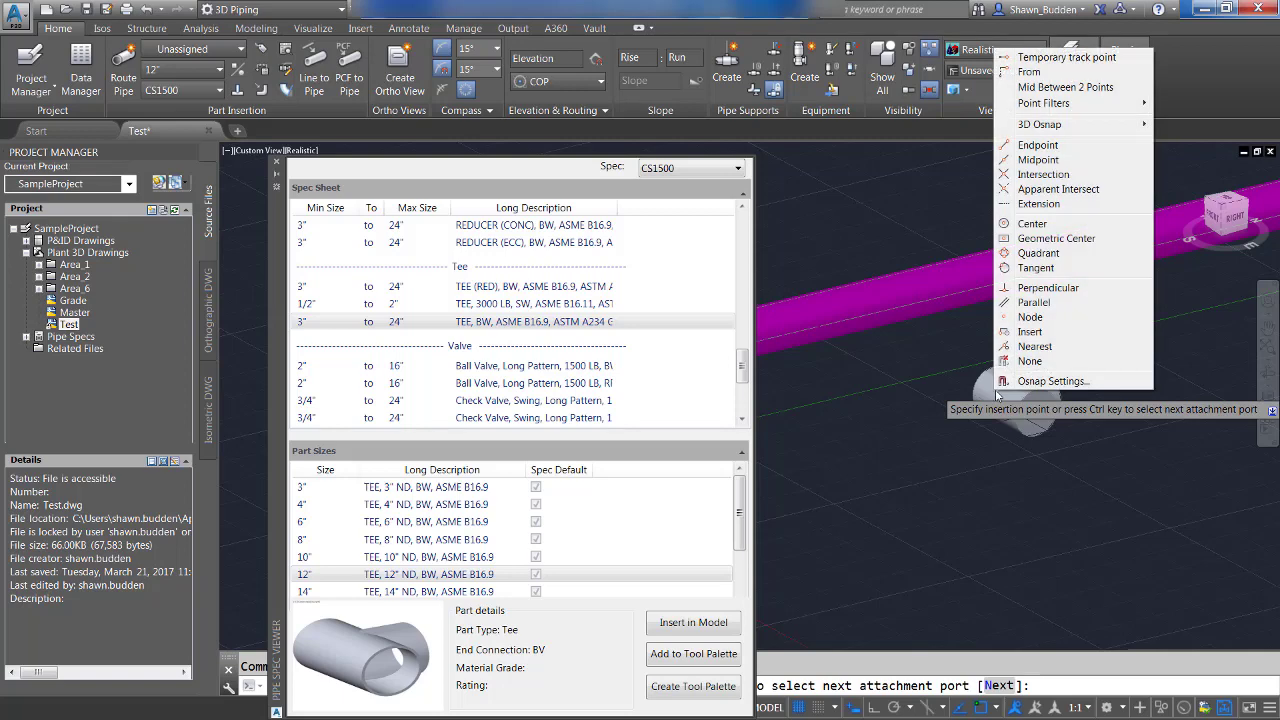
{"action": "left_click", "coordinate": [1032, 347]}
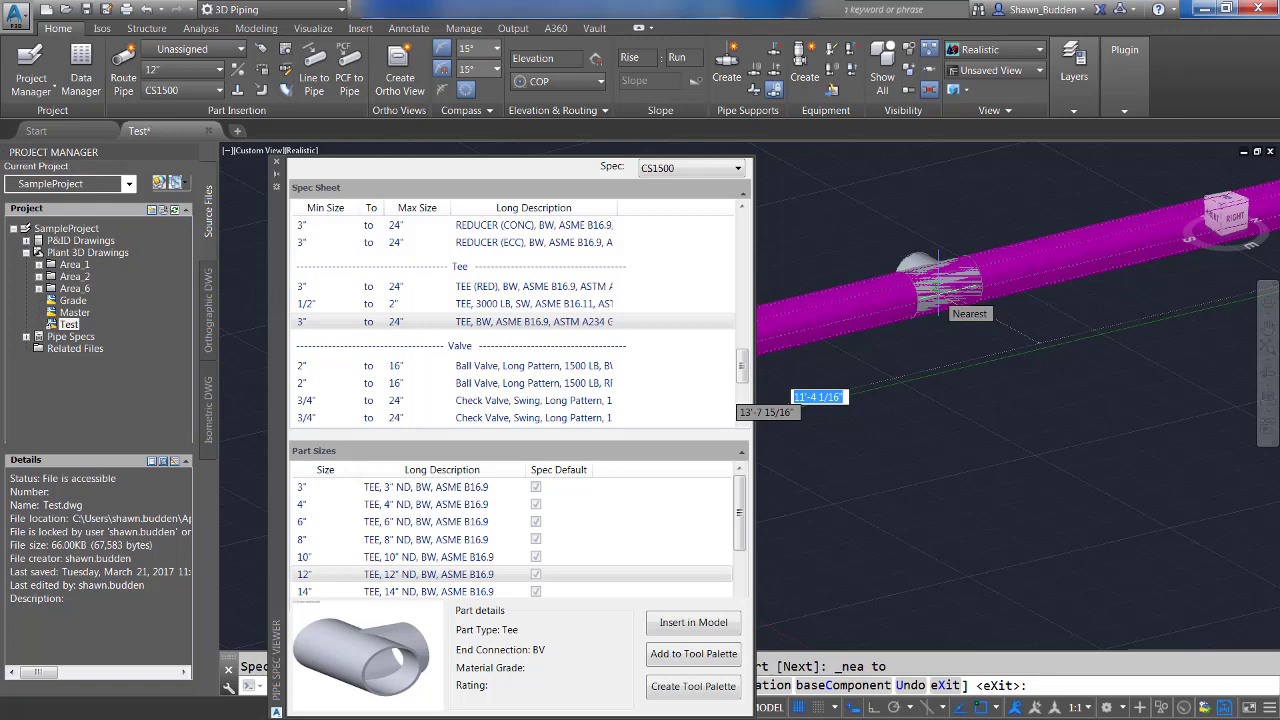
{"action": "type", "text": "12"}
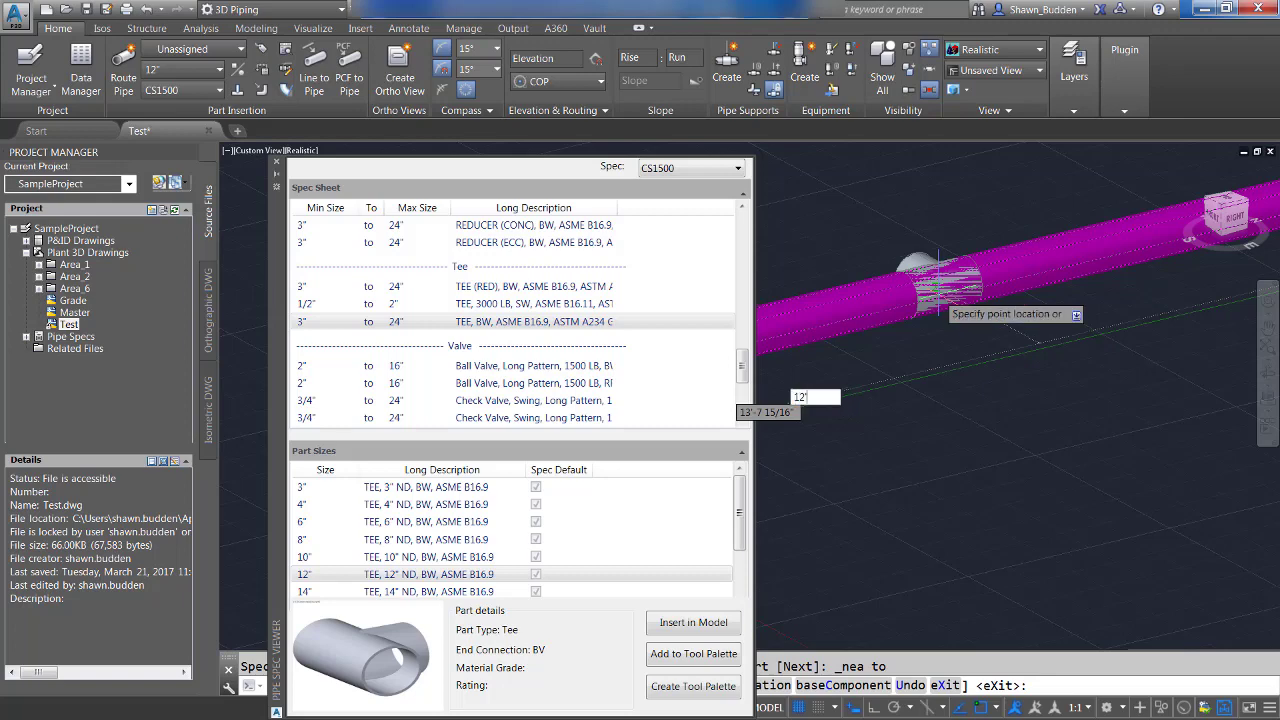
{"action": "key", "text": "Return"}
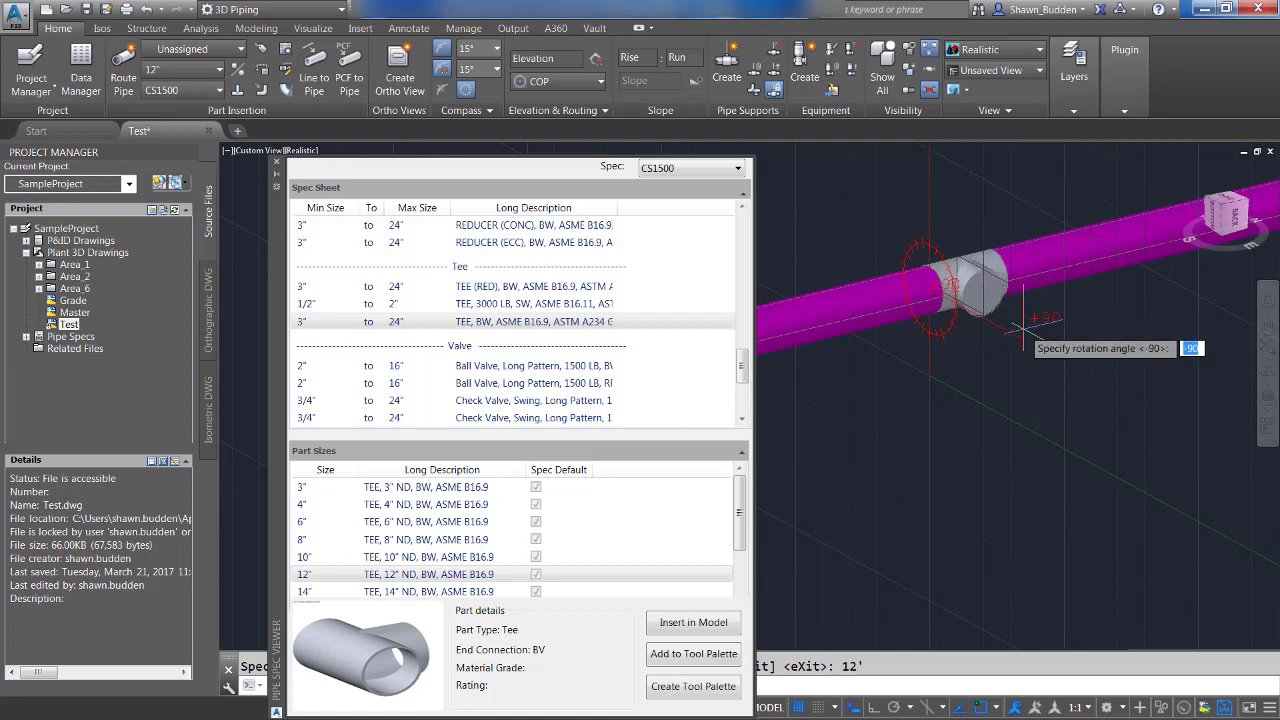
{"action": "left_click", "coordinate": [934, 215]}
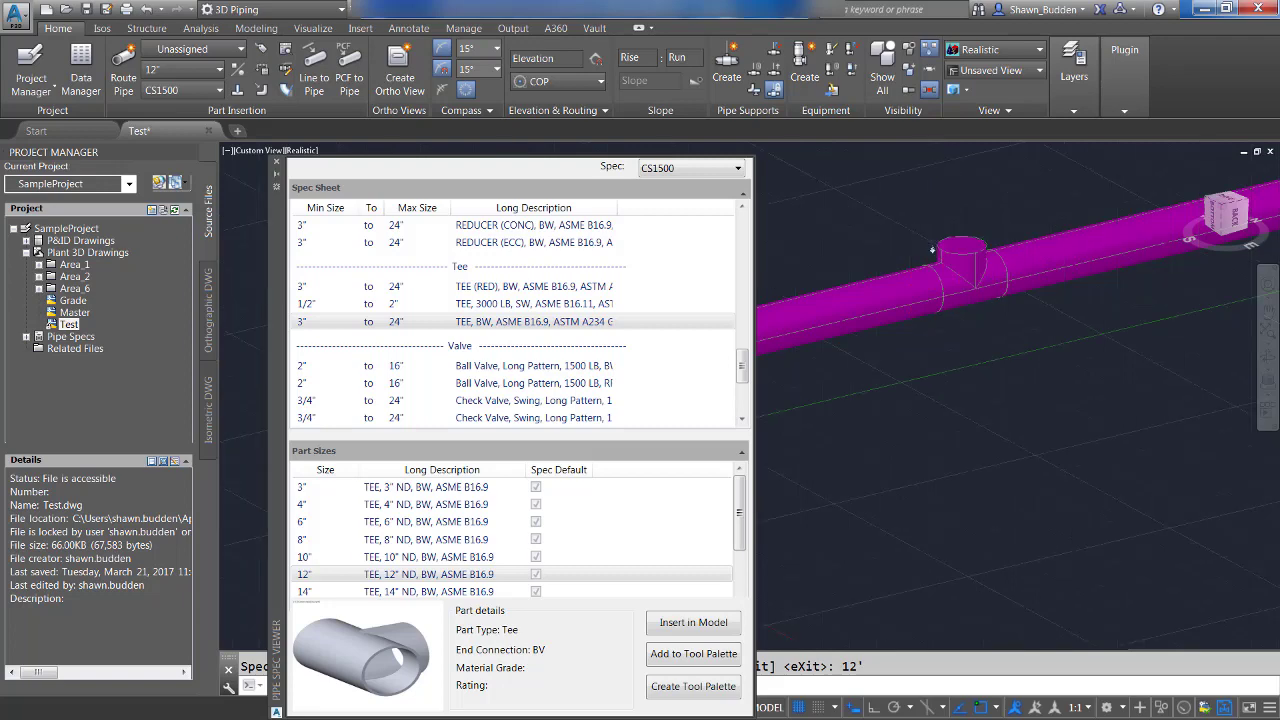
{"action": "key", "text": "Return"}
{"action": "right_click", "coordinate": [1062, 352]}
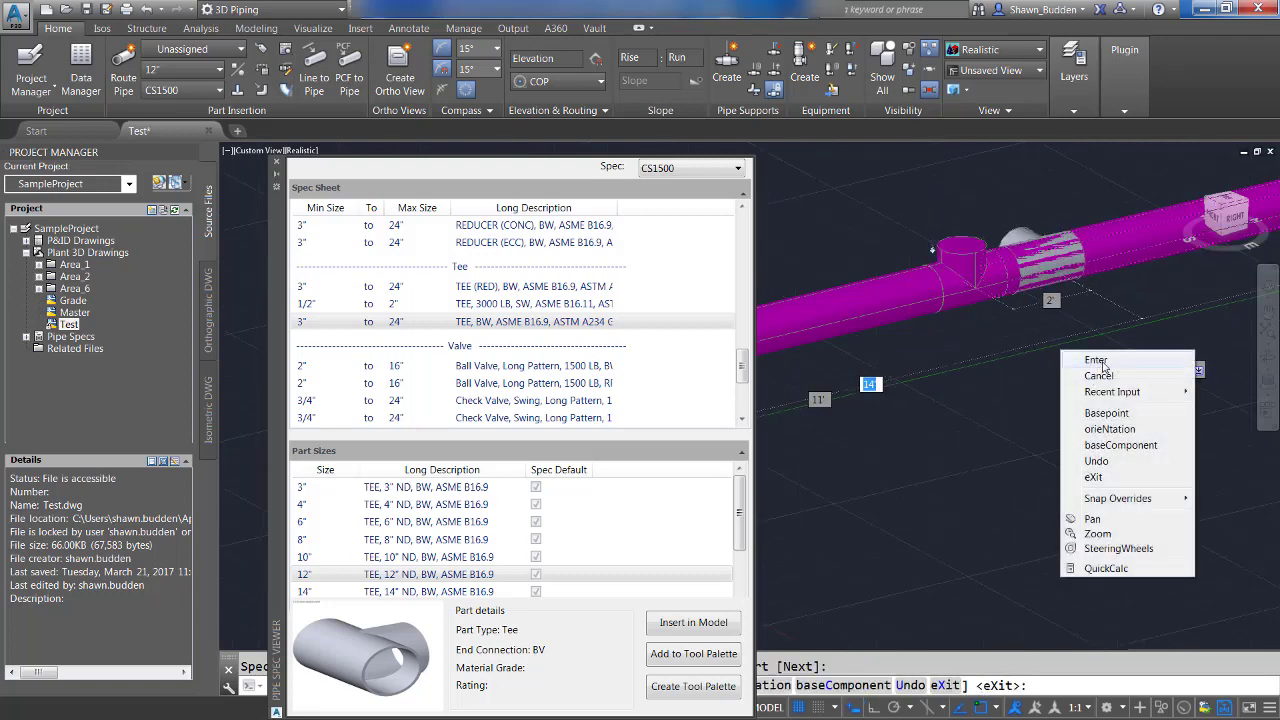
{"action": "left_click", "coordinate": [1096, 360]}
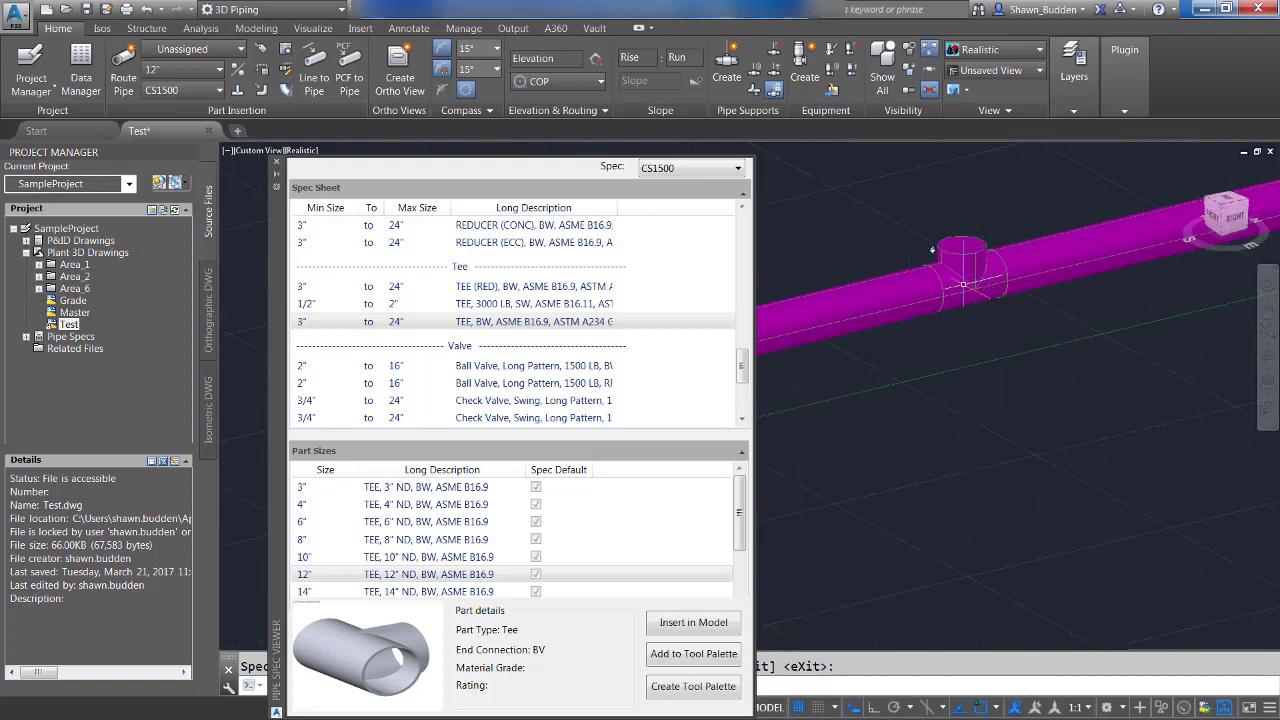
Route a short vertical pipe upward from the open branch of the tee
{"action": "scroll", "coordinate": [930, 240], "scroll_direction": "up", "scroll_amount": 5}
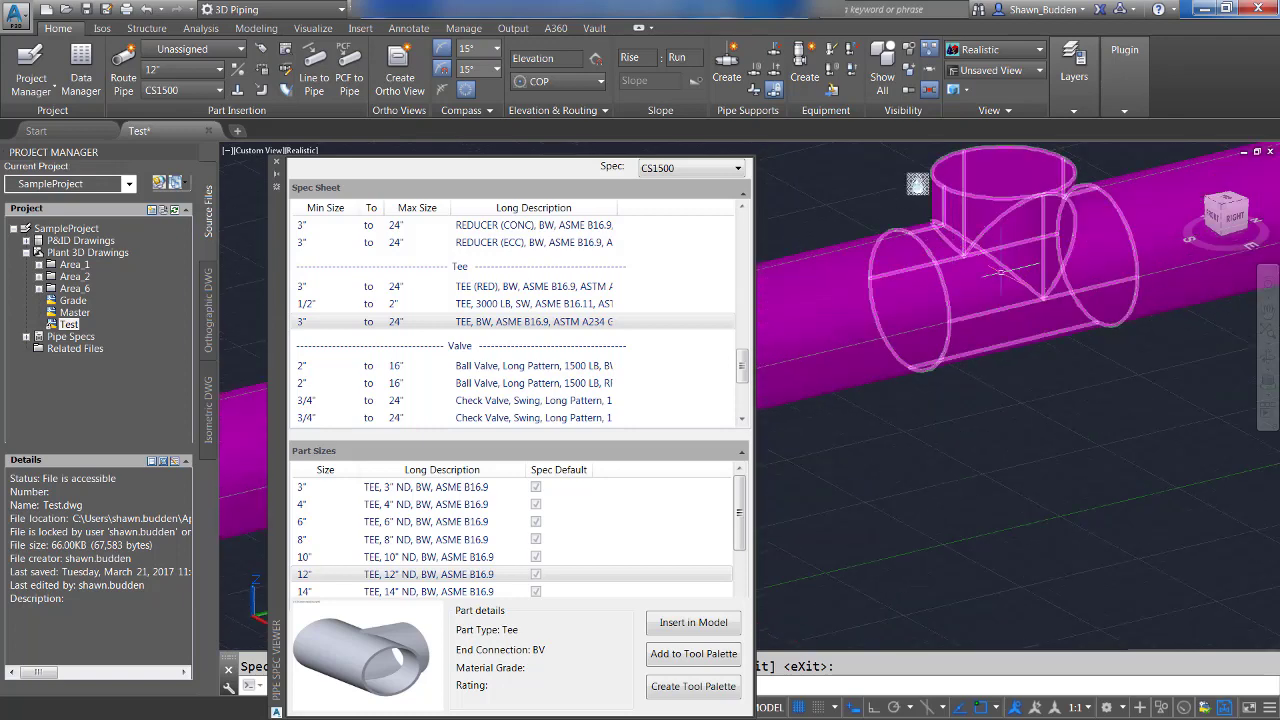
{"action": "middle_click_drag", "start_coordinate": [917, 183], "coordinate": [900, 277], "text": "shift"}
{"action": "key", "text": "Escape"}
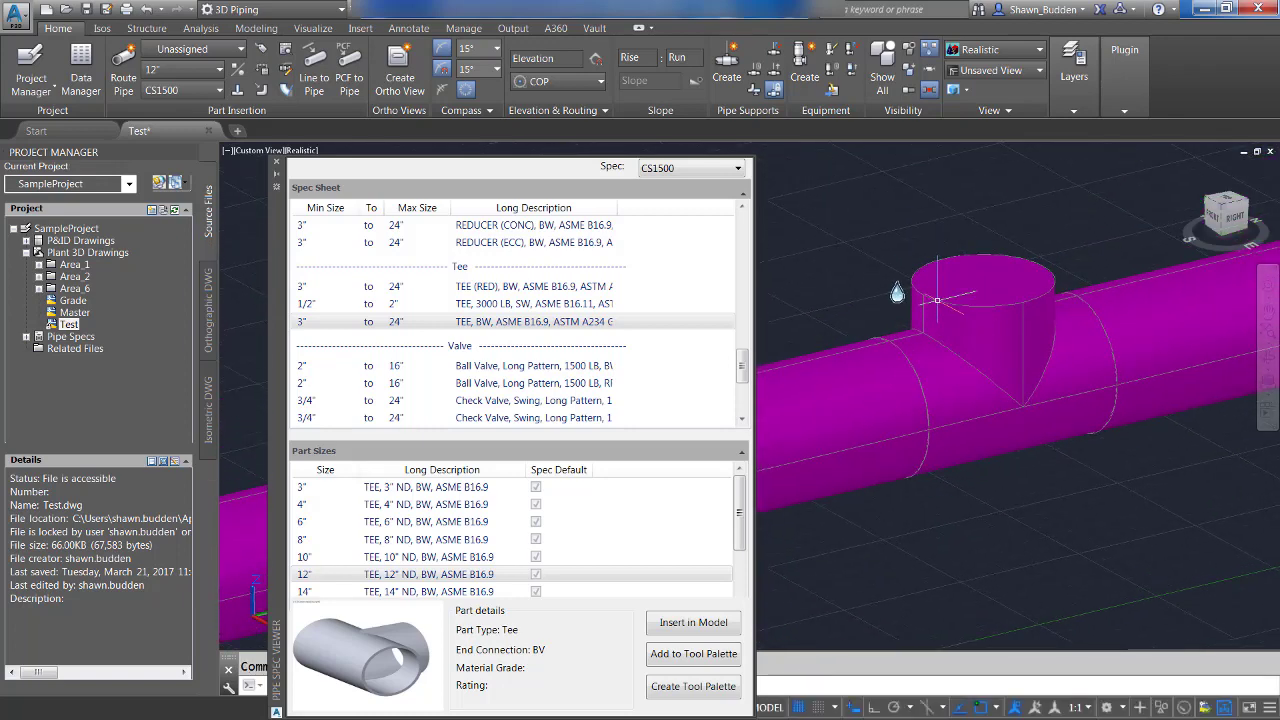
{"action": "left_click", "coordinate": [976, 265]}
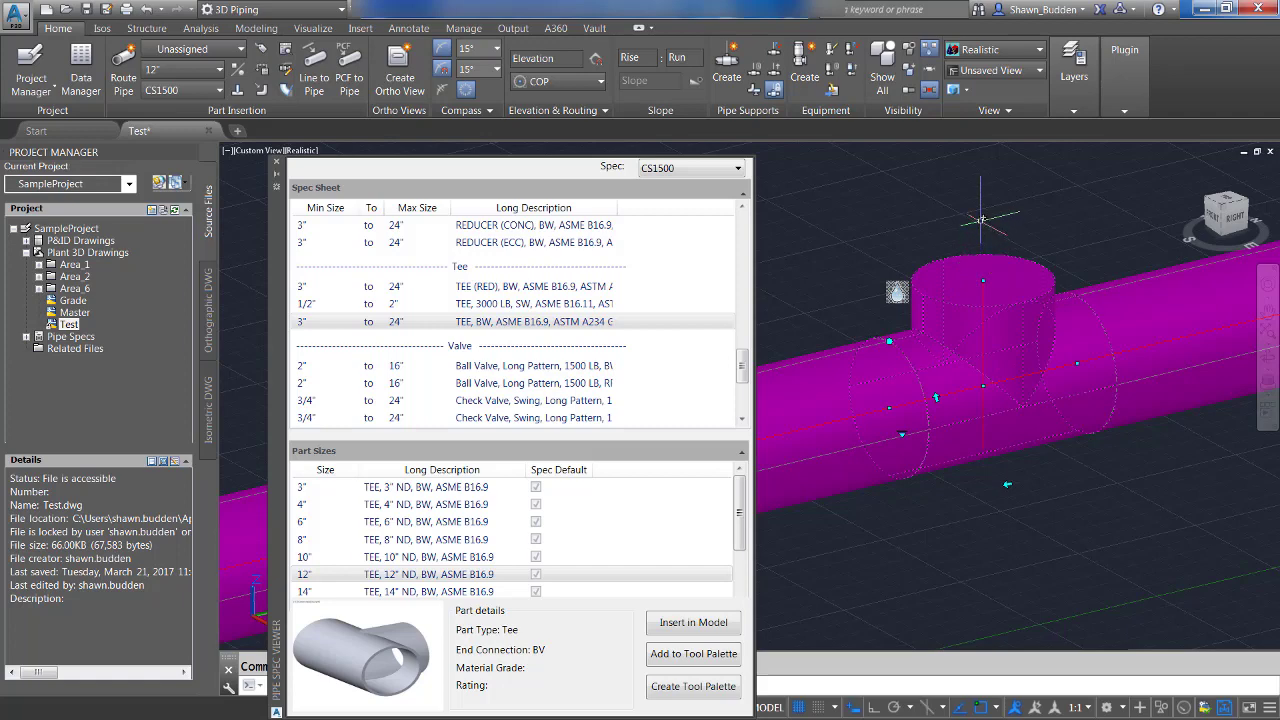
{"action": "left_click", "coordinate": [982, 217]}
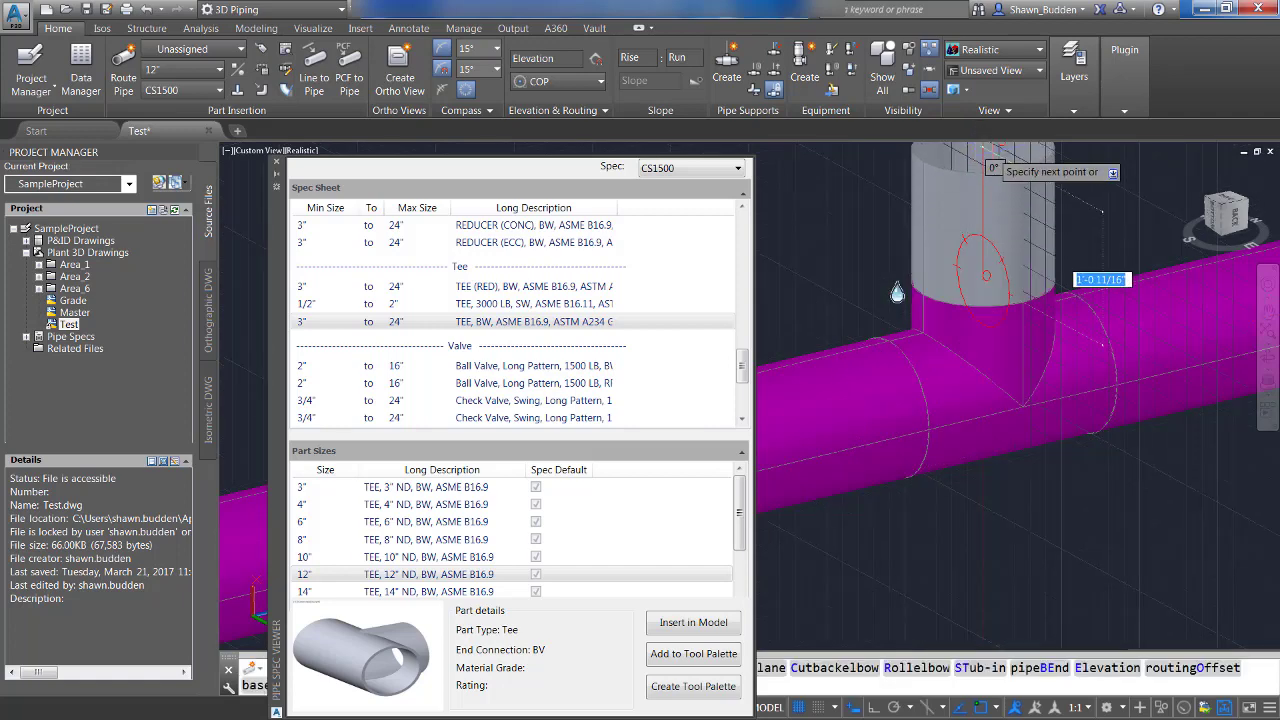
{"action": "right_click", "coordinate": [1045, 170]}
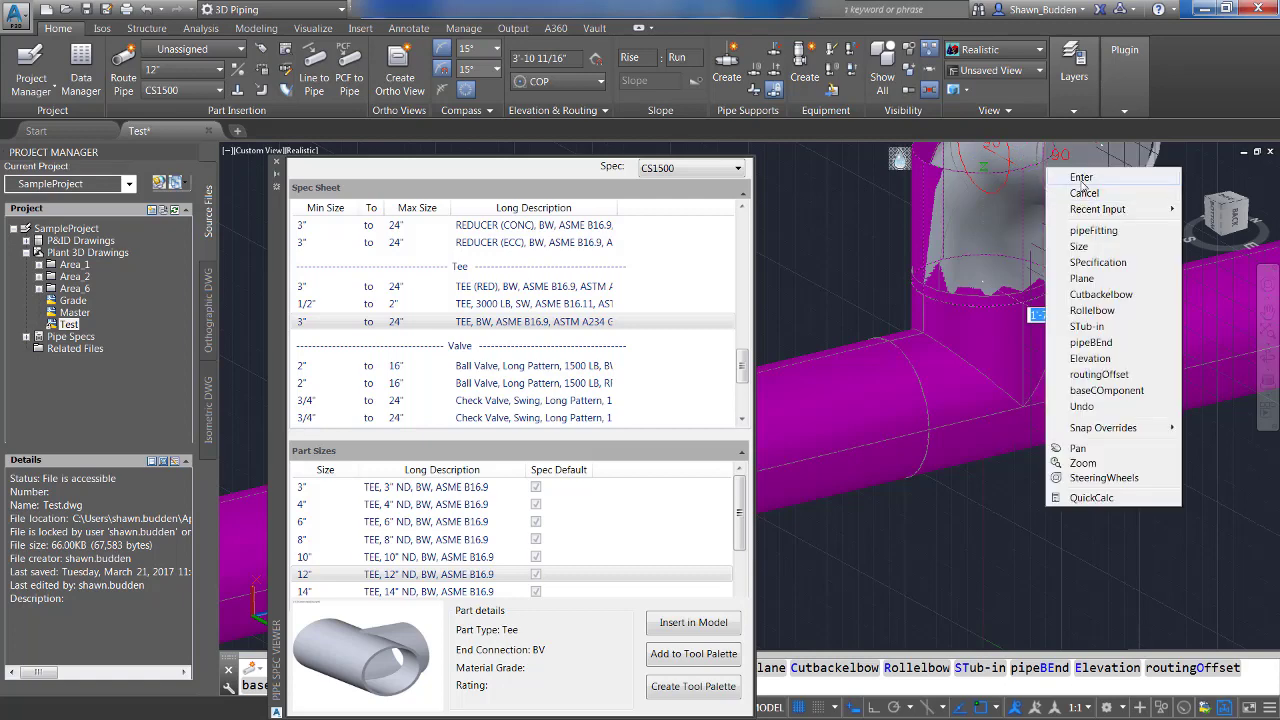
{"action": "left_click", "coordinate": [1081, 177]}
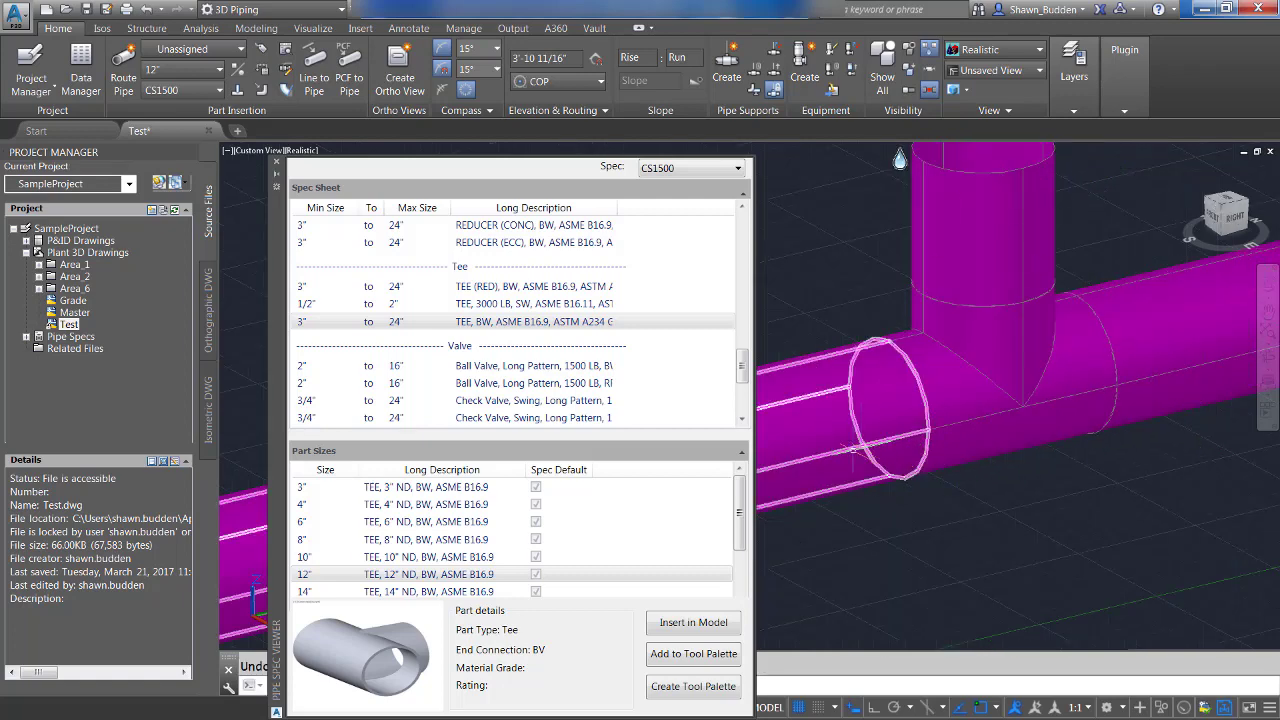
Choose the 12" long-pattern 1500 LB butt-weld ball valve from the spec sheet for insertion in the model
{"action": "middle_click_drag", "start_coordinate": [845, 458], "coordinate": [1164, 338], "text": "shift"}
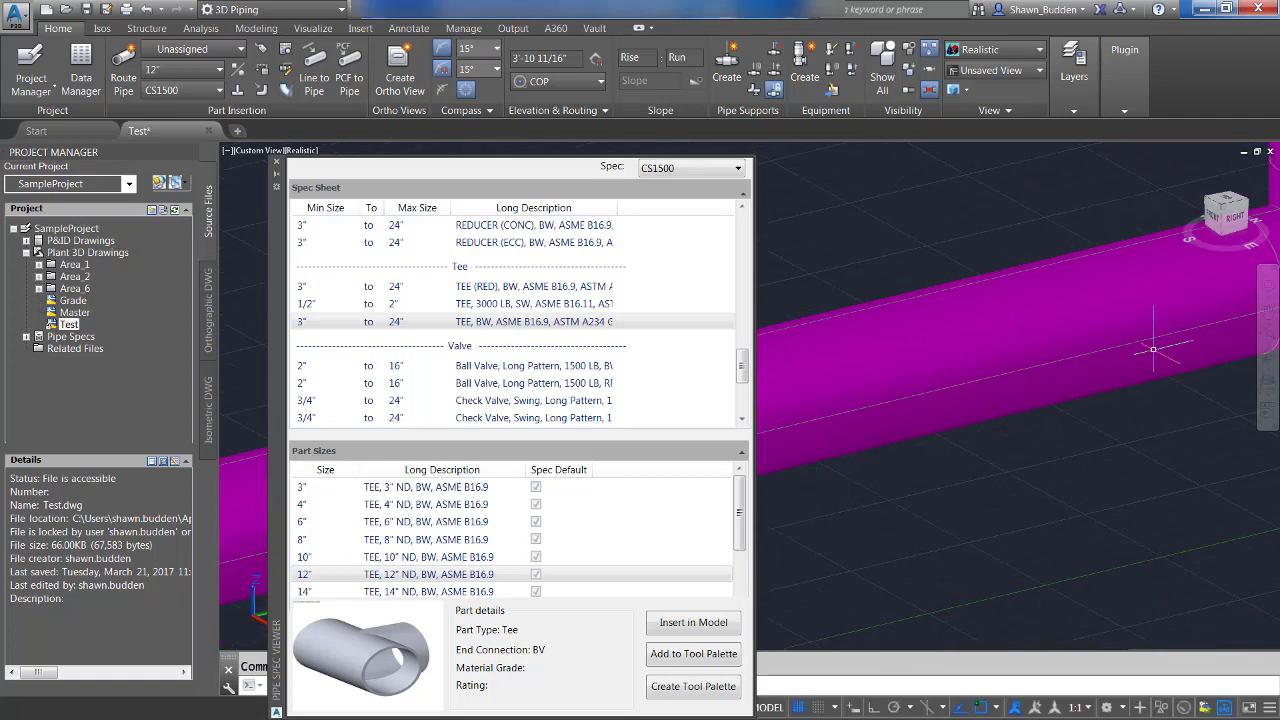
{"action": "middle_click_drag", "start_coordinate": [966, 374], "coordinate": [1141, 280], "text": "shift"}
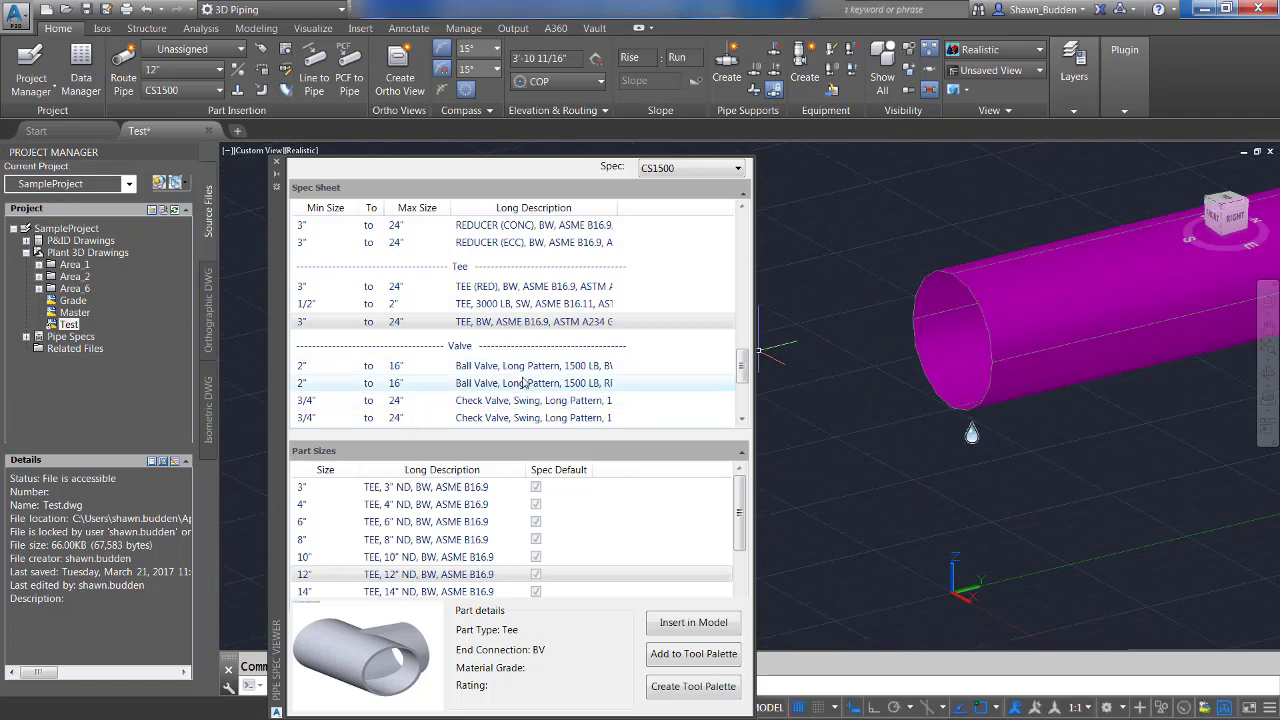
{"action": "left_click", "coordinate": [346, 371]}
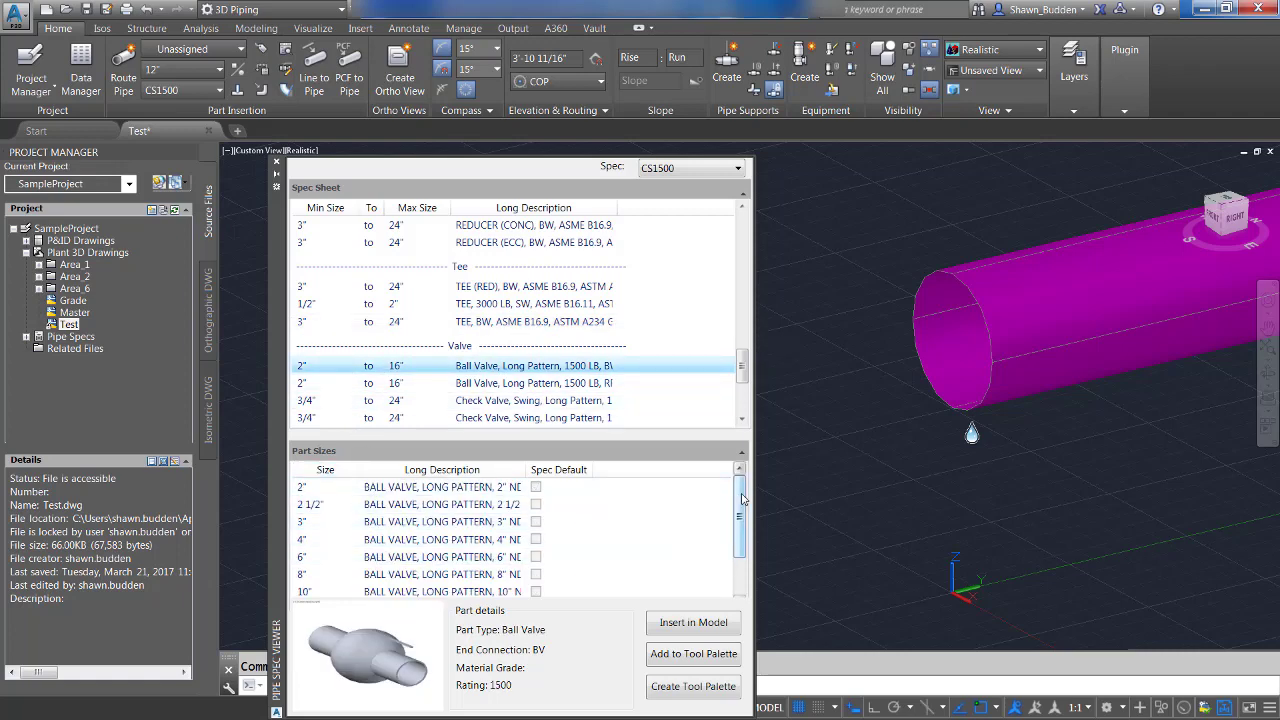
{"action": "left_click_drag", "start_coordinate": [738, 500], "coordinate": [739, 518]}
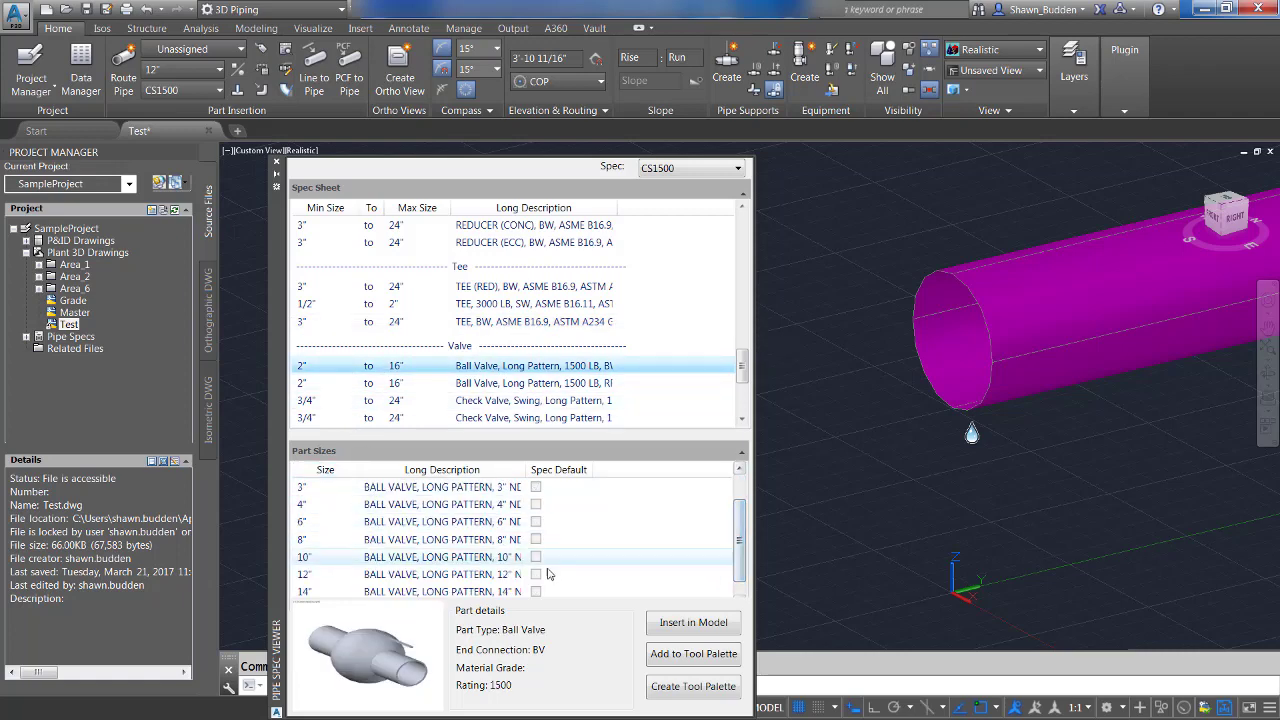
{"action": "left_click", "coordinate": [430, 578]}
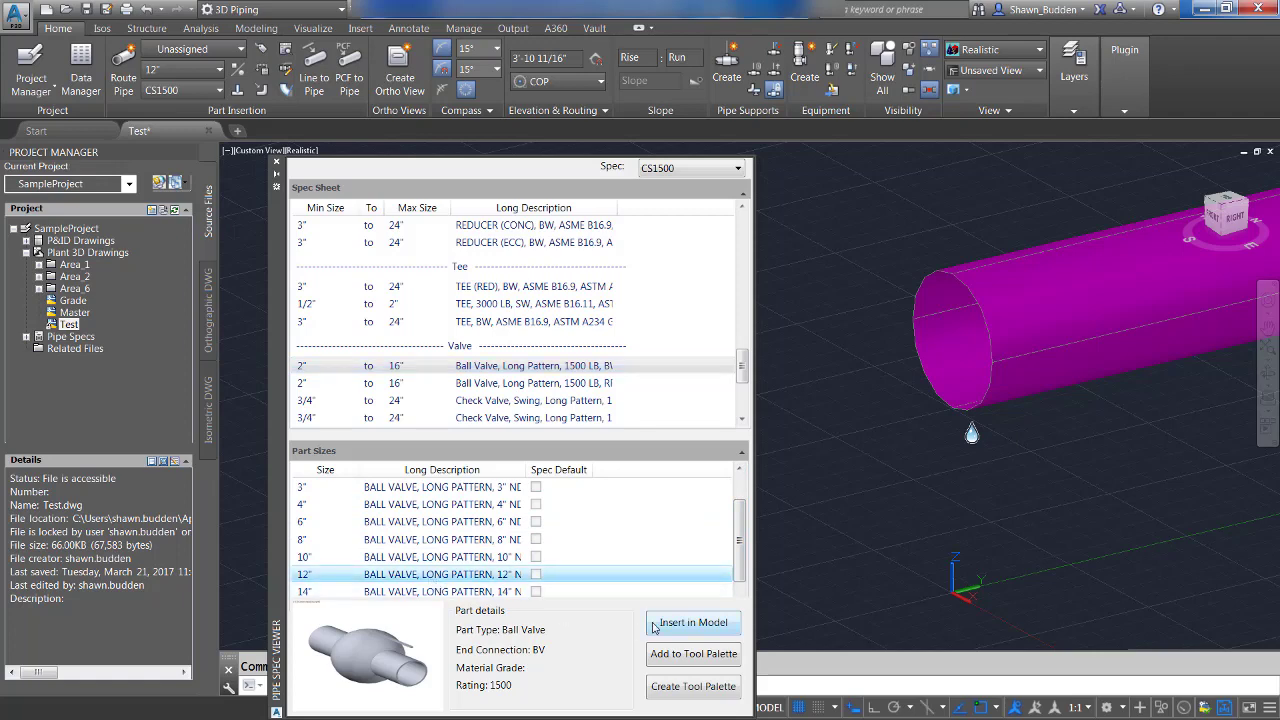
{"action": "left_click", "coordinate": [686, 623]}
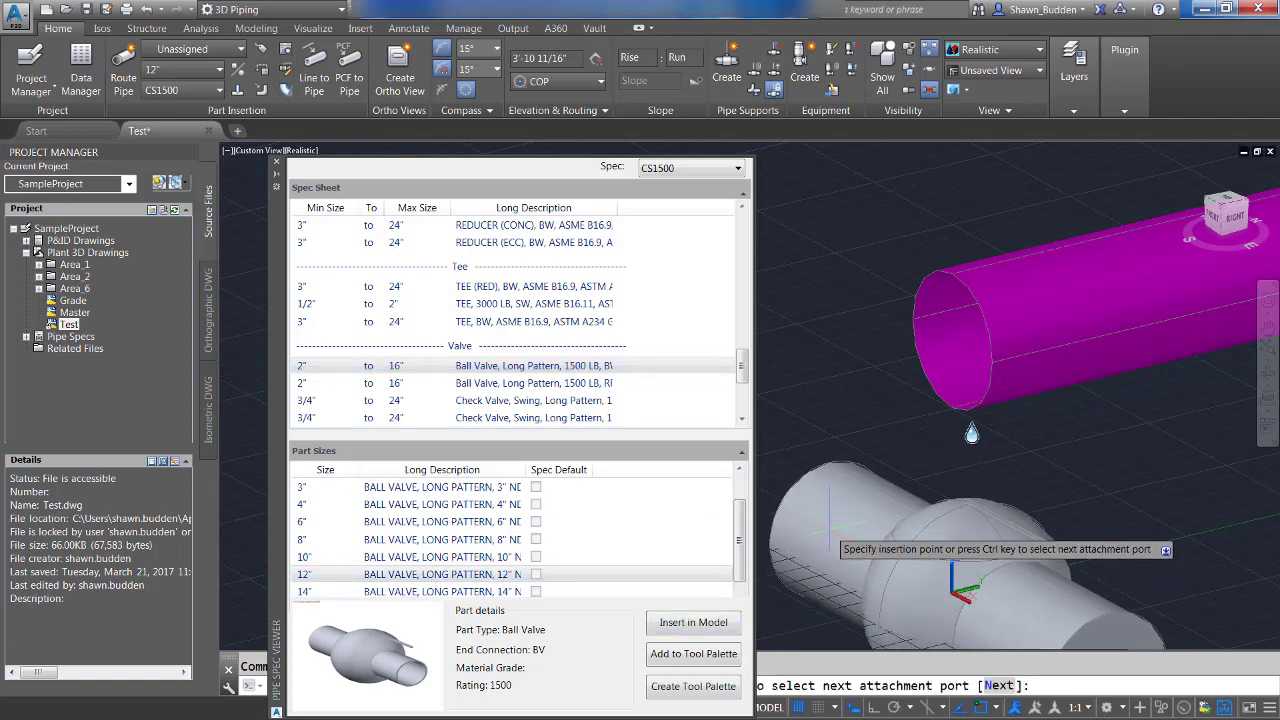
Attach the ball valve to the node at the pipe's open end, with its handle rotated upward
{"action": "right_click", "coordinate": [842, 518], "text": "shift"}
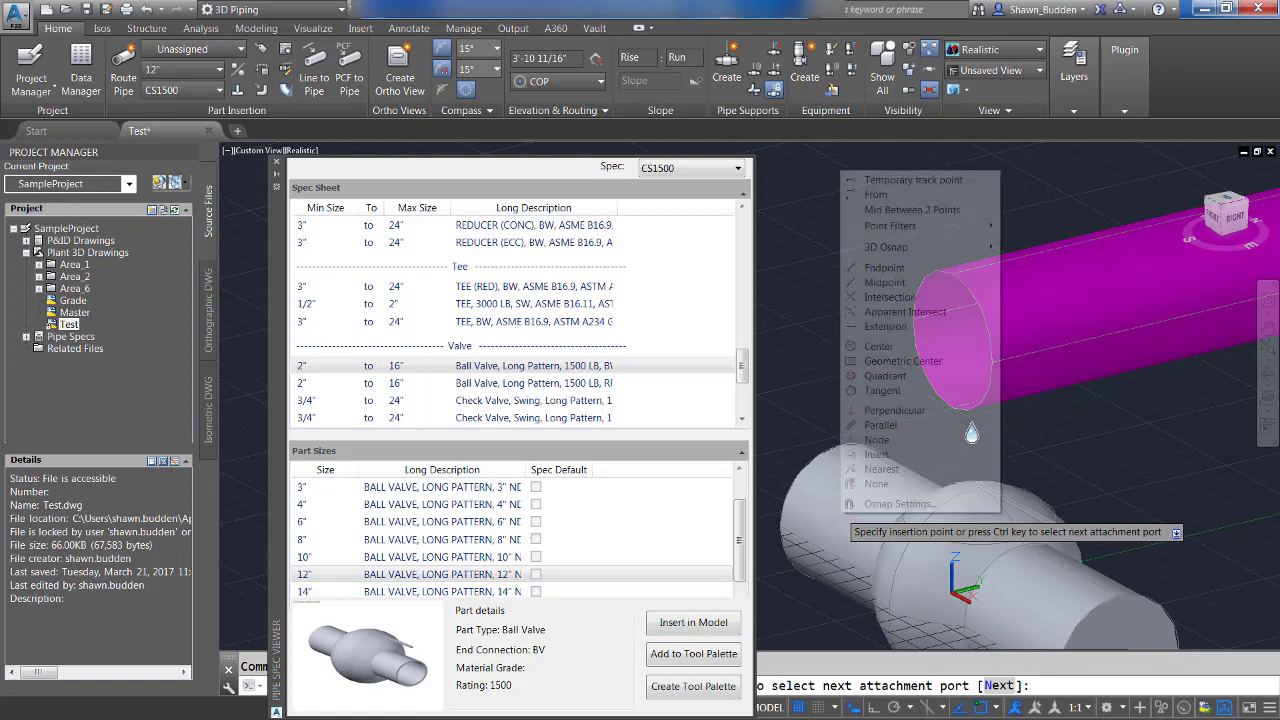
{"action": "left_click", "coordinate": [876, 440]}
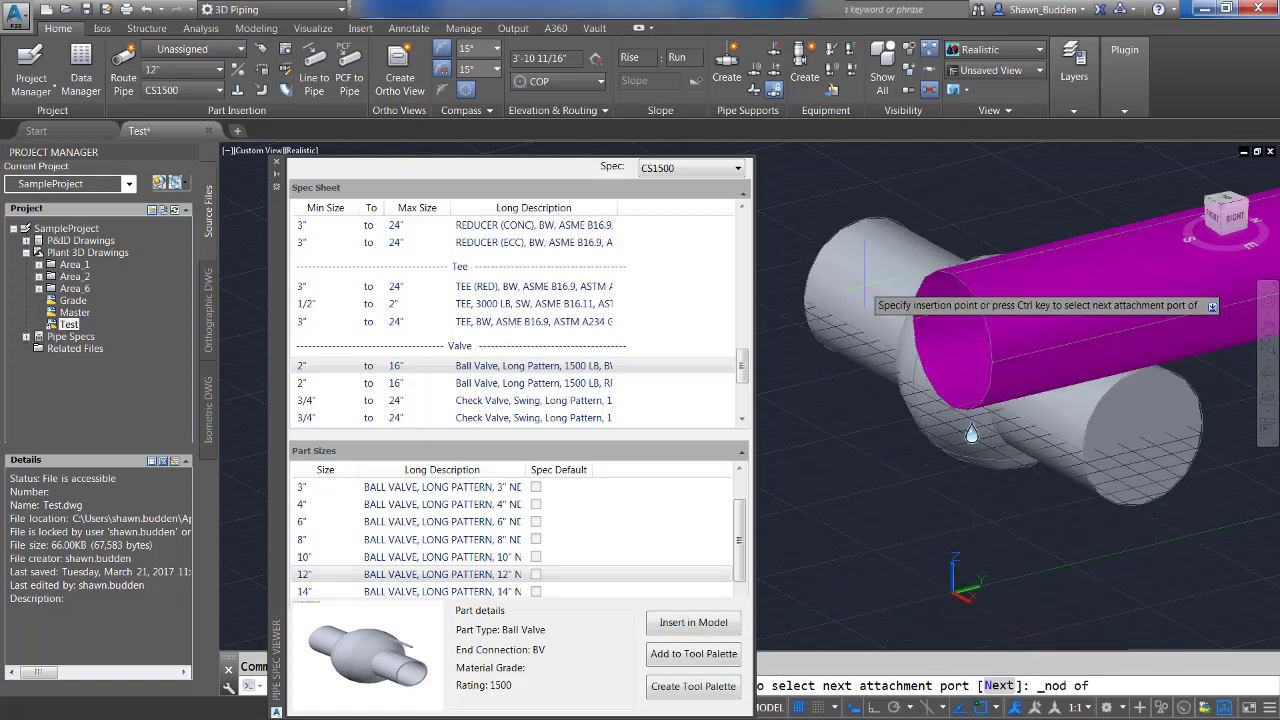
{"action": "left_click", "coordinate": [952, 340]}
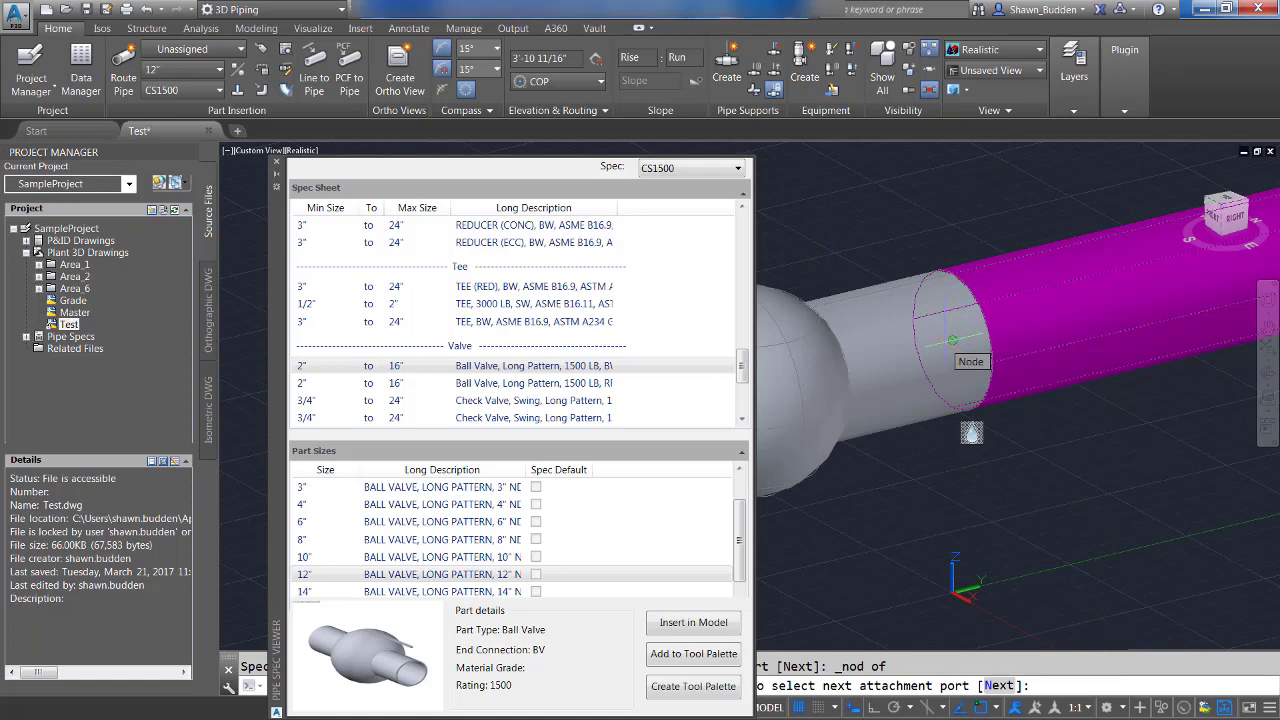
{"action": "left_click", "coordinate": [952, 340]}
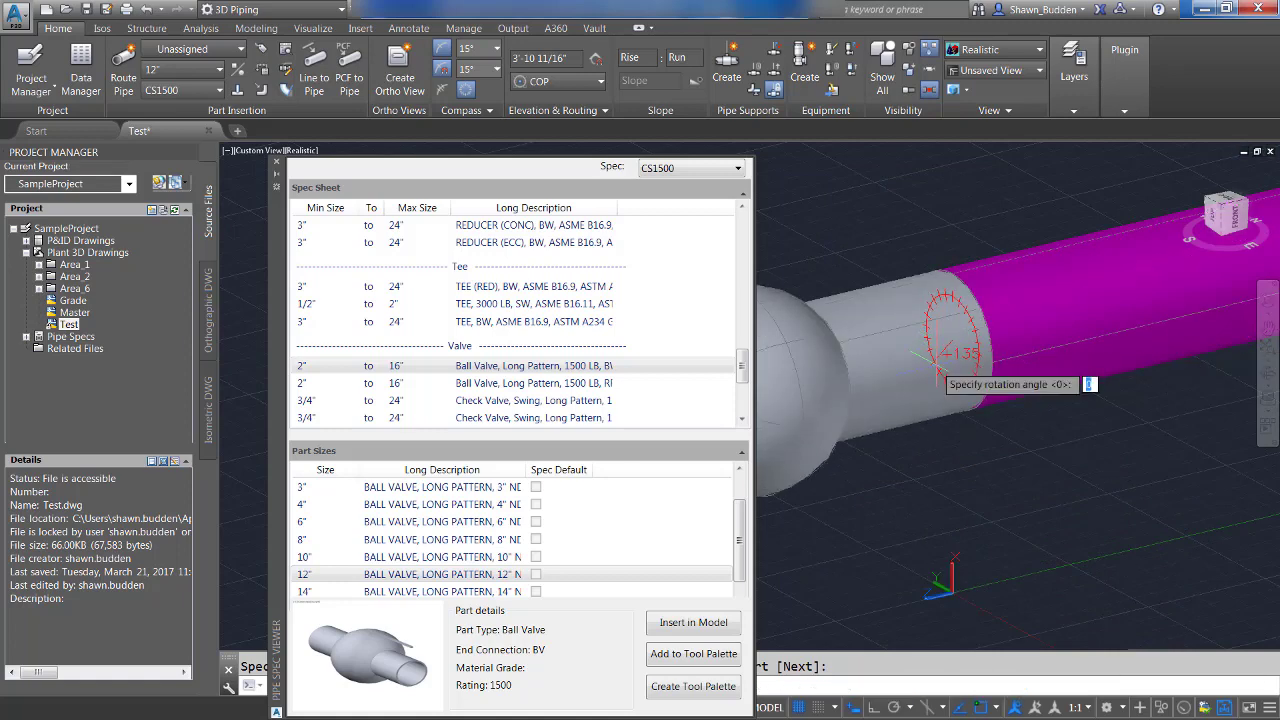
{"action": "scroll", "coordinate": [937, 378], "scroll_direction": "down", "scroll_amount": 4}
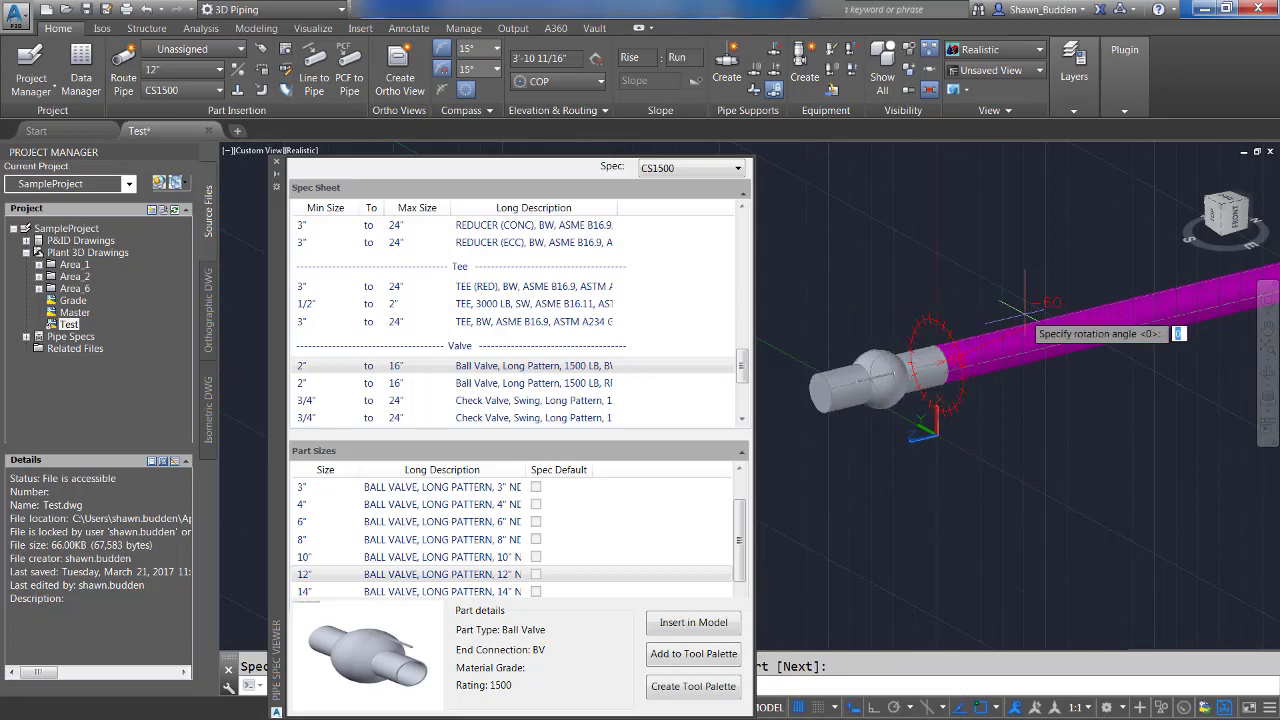
{"action": "left_click", "coordinate": [938, 272]}
{"action": "right_click", "coordinate": [937, 281]}
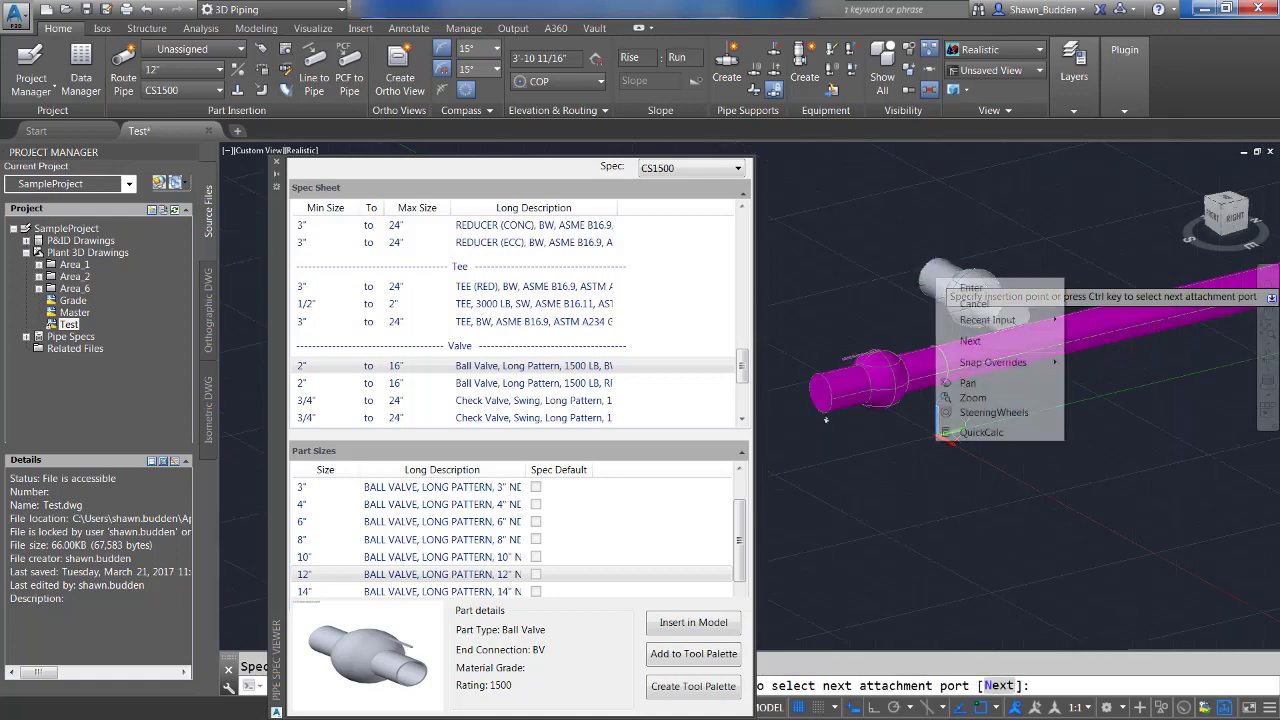
{"action": "left_click", "coordinate": [971, 290]}
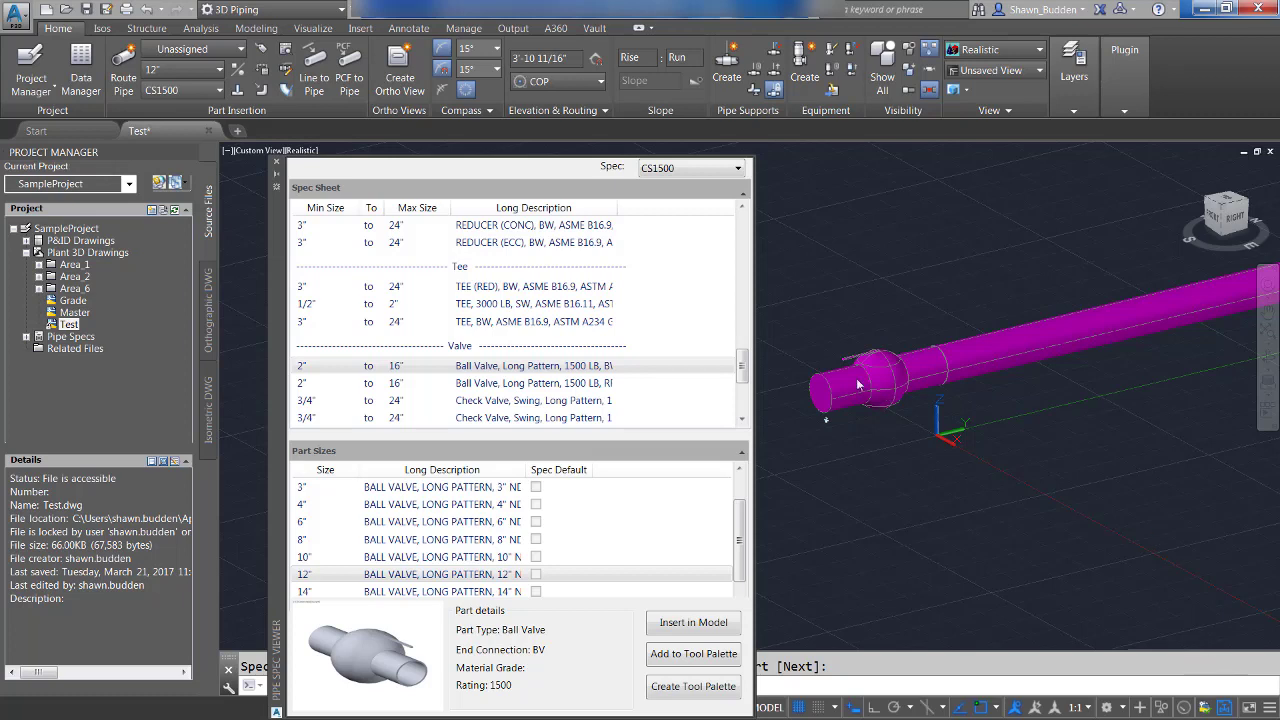
Insert a butt-weld reducing tee from the spec sheet on the pipe between the valve and first tee using the Nearest snap, branch sideways
{"action": "left_click", "coordinate": [463, 290]}
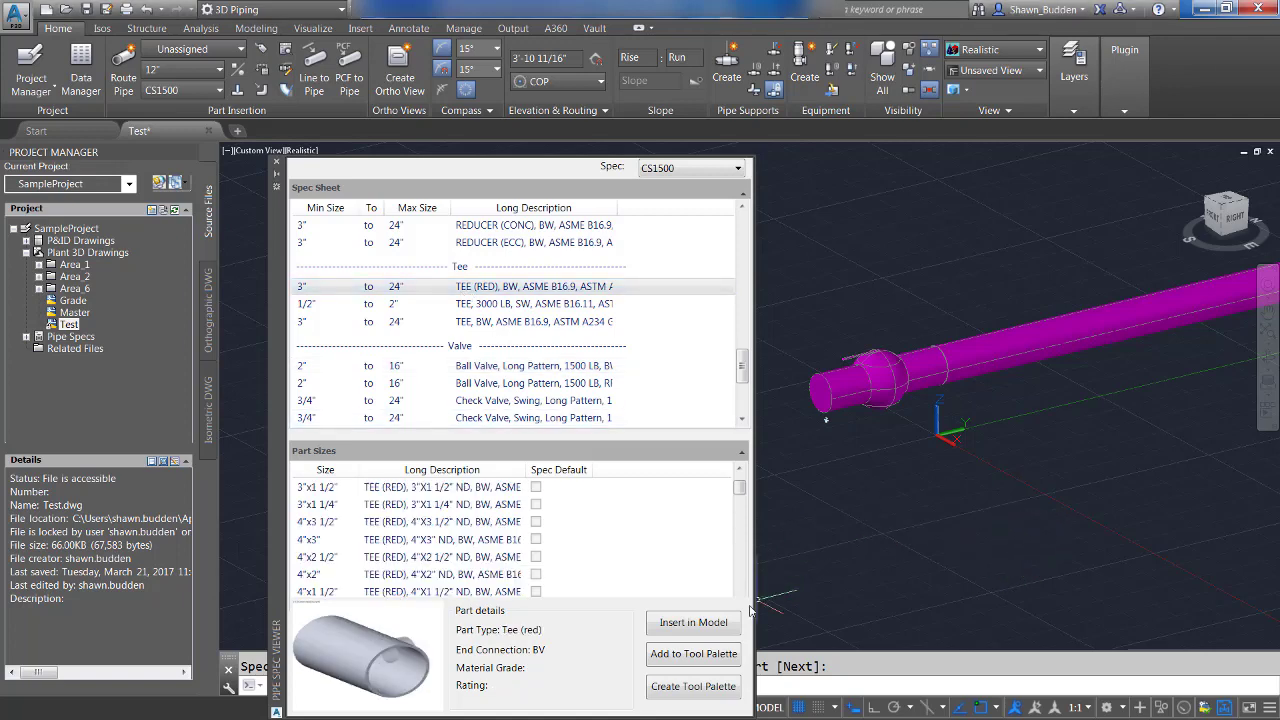
{"action": "left_click", "coordinate": [720, 628]}
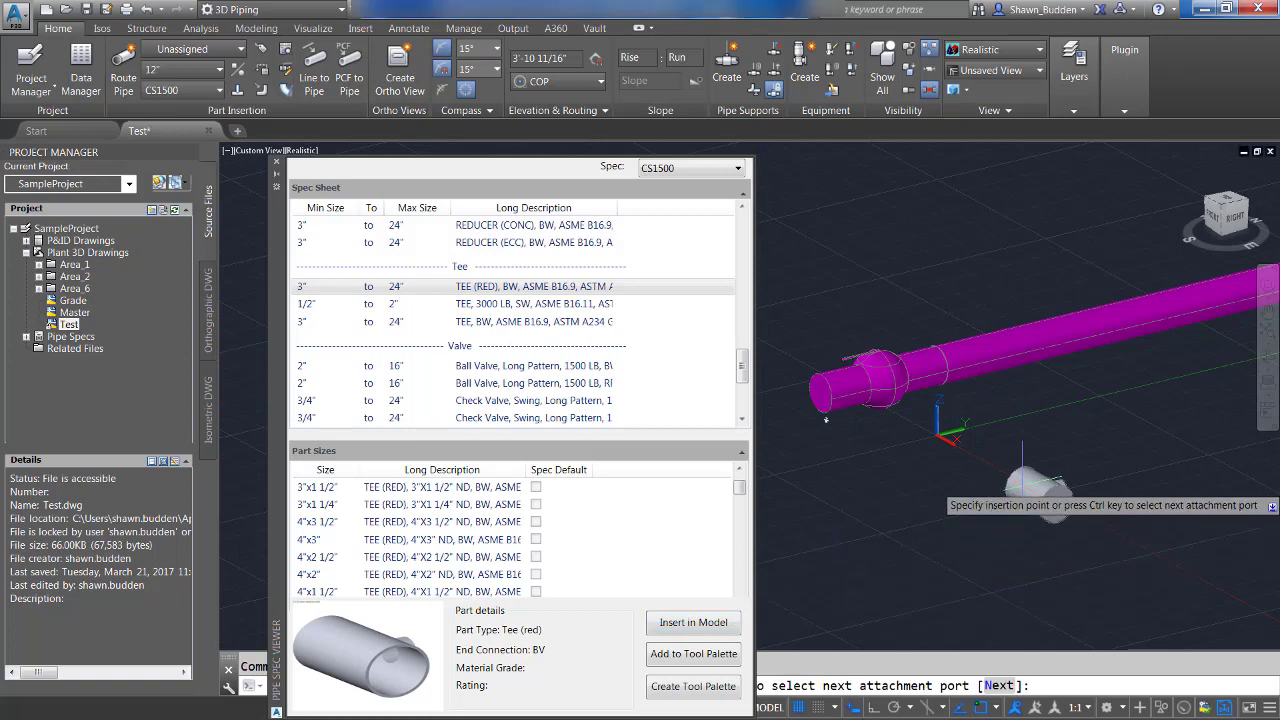
{"action": "right_click", "coordinate": [1023, 490], "text": "shift"}
{"action": "left_click", "coordinate": [1063, 442]}
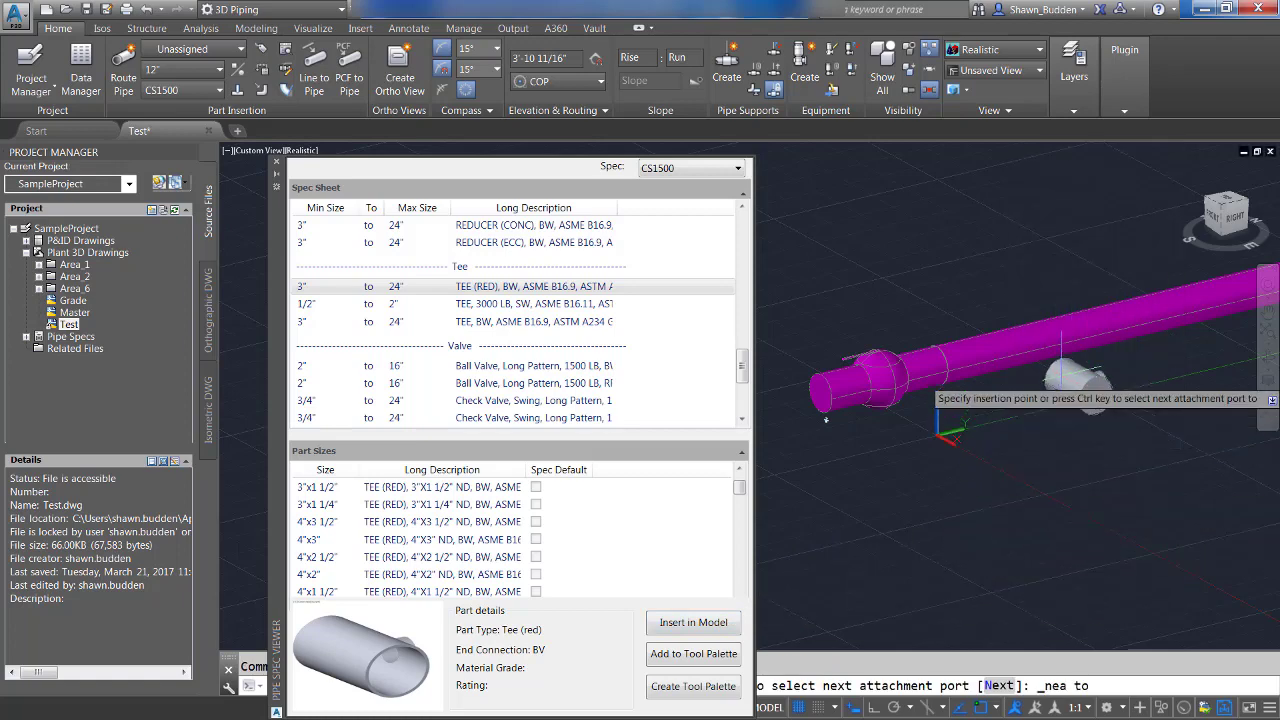
{"action": "left_click", "coordinate": [1062, 336]}
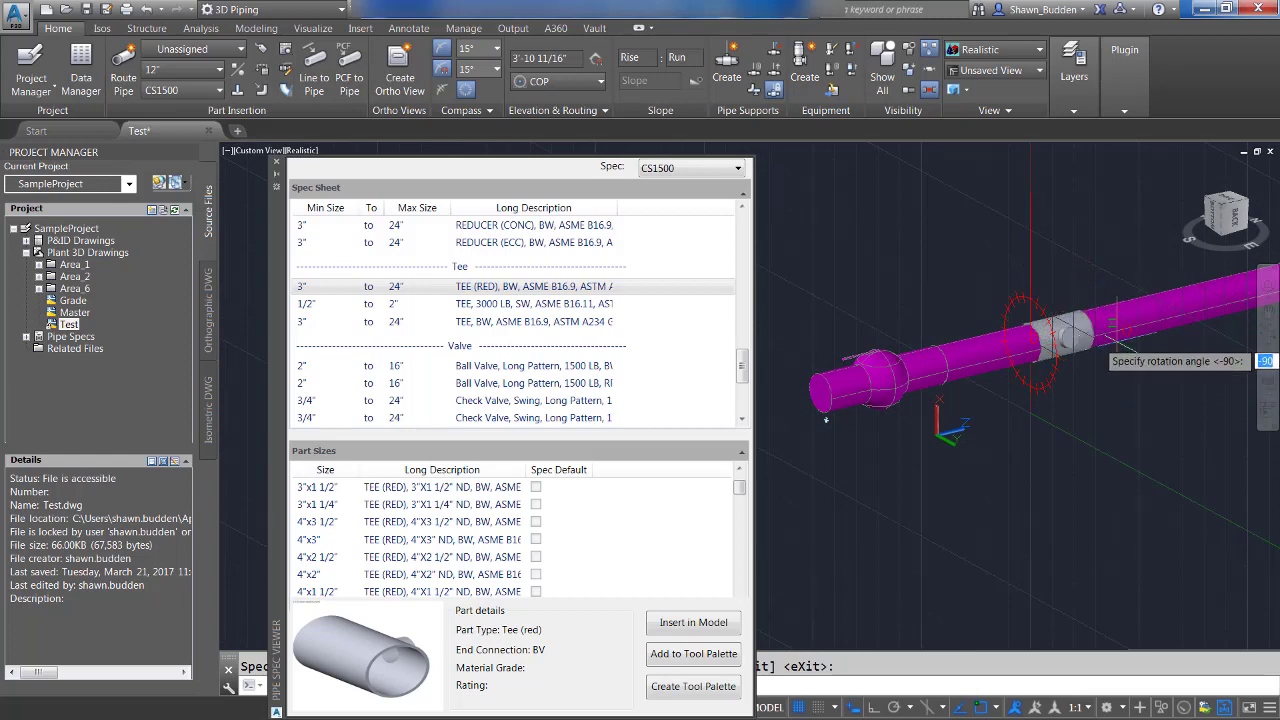
{"action": "left_click", "coordinate": [1133, 384]}
{"action": "right_click", "coordinate": [1147, 397]}
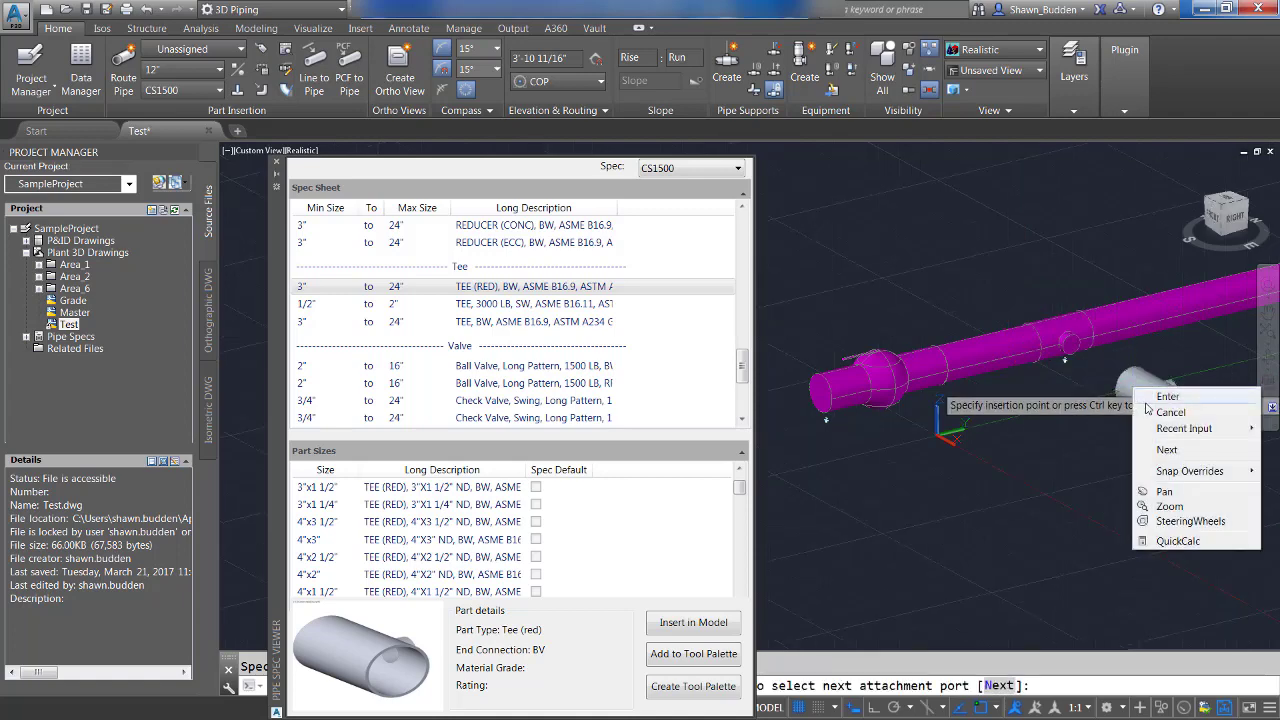
{"action": "left_click", "coordinate": [1163, 398]}
Set the pipe spec viewer to auto-hide so it collapses out of the modelling area
{"action": "middle_click_drag", "start_coordinate": [1050, 393], "coordinate": [960, 478]}
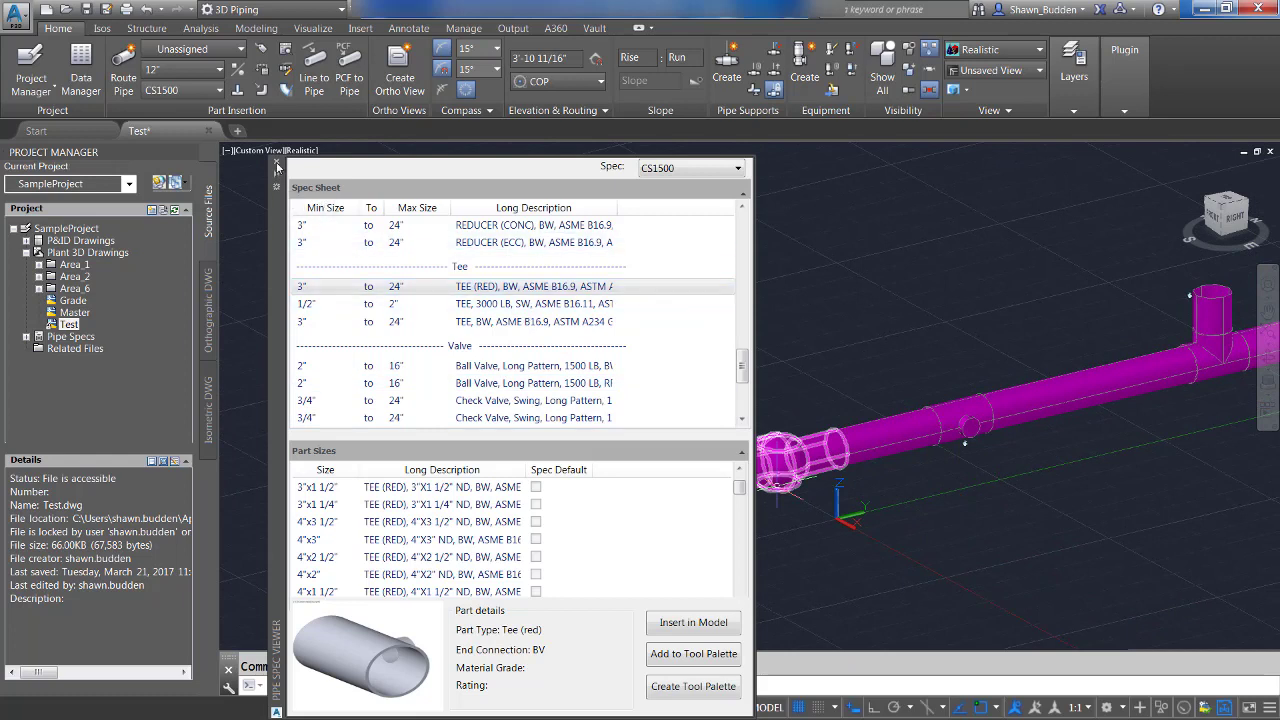
{"action": "right_click", "coordinate": [279, 234]}
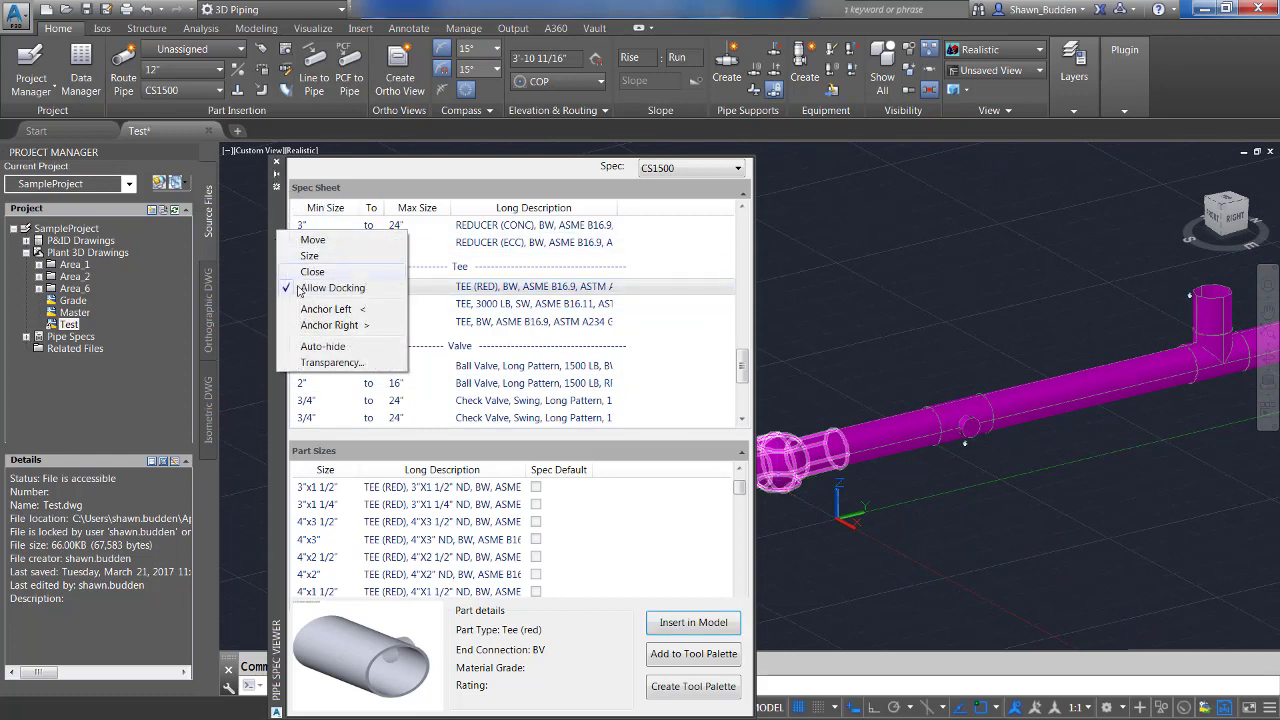
{"action": "left_click", "coordinate": [322, 347]}
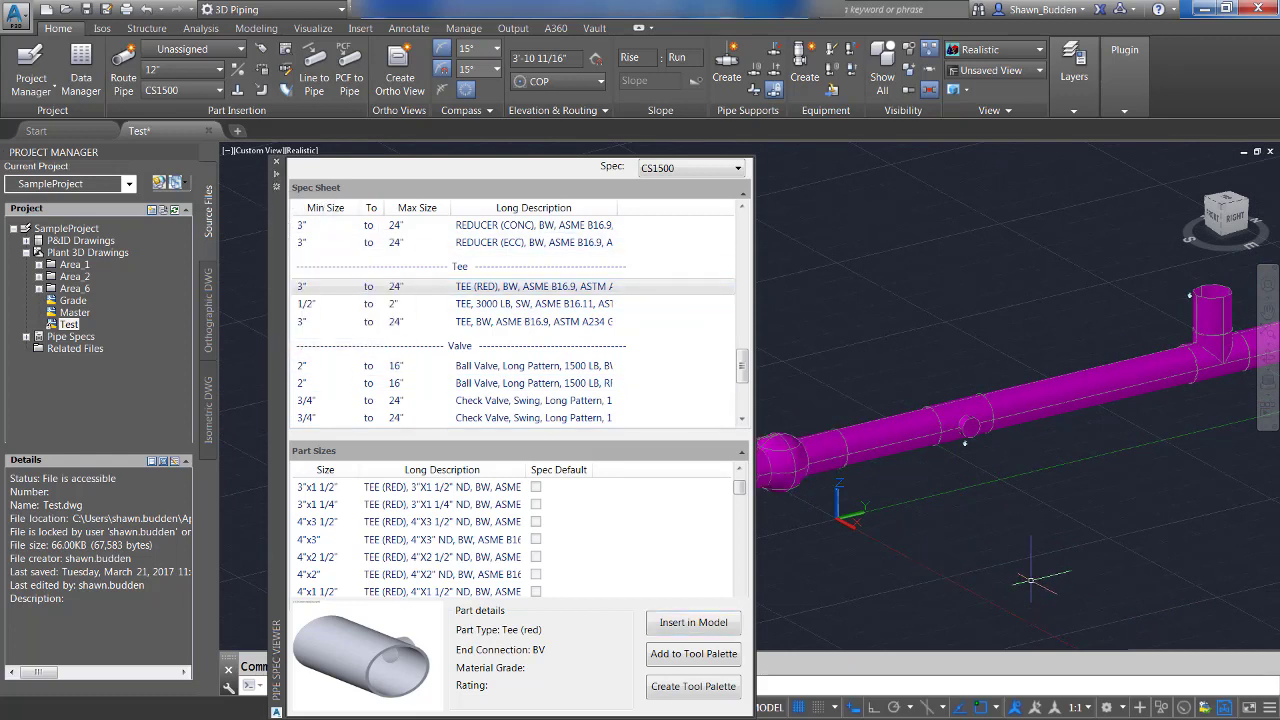
Move the reducing tee along the pipe to a distance of 9'
{"action": "scroll", "coordinate": [1005, 477], "scroll_direction": "up", "scroll_amount": 4}
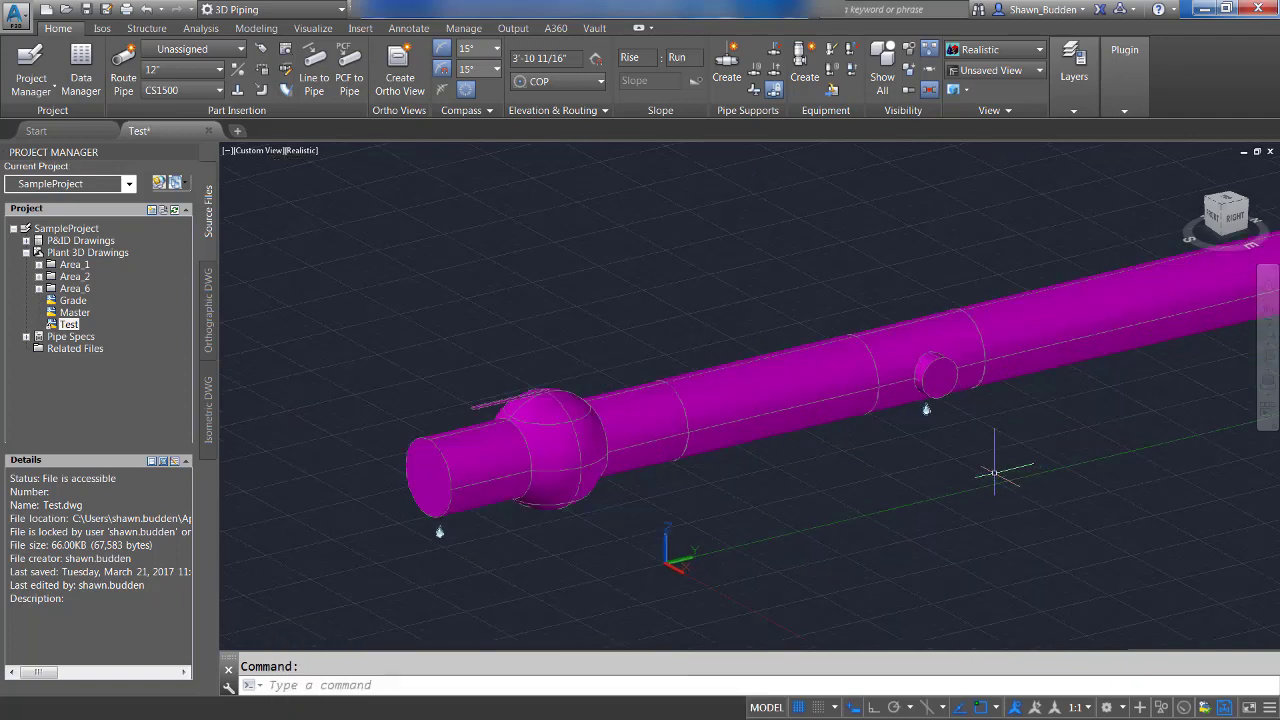
{"action": "middle_click_drag", "start_coordinate": [986, 471], "coordinate": [806, 481]}
{"action": "left_click", "coordinate": [742, 366]}
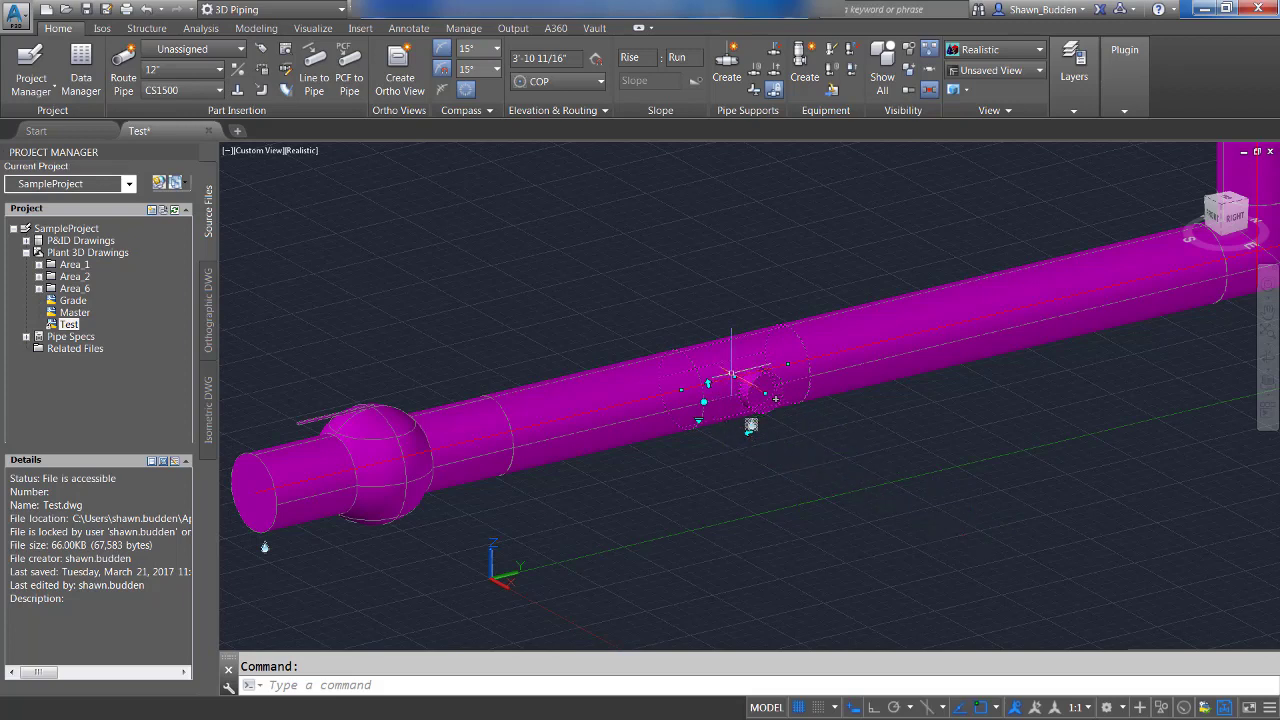
{"action": "mouse_move", "coordinate": [735, 378]}
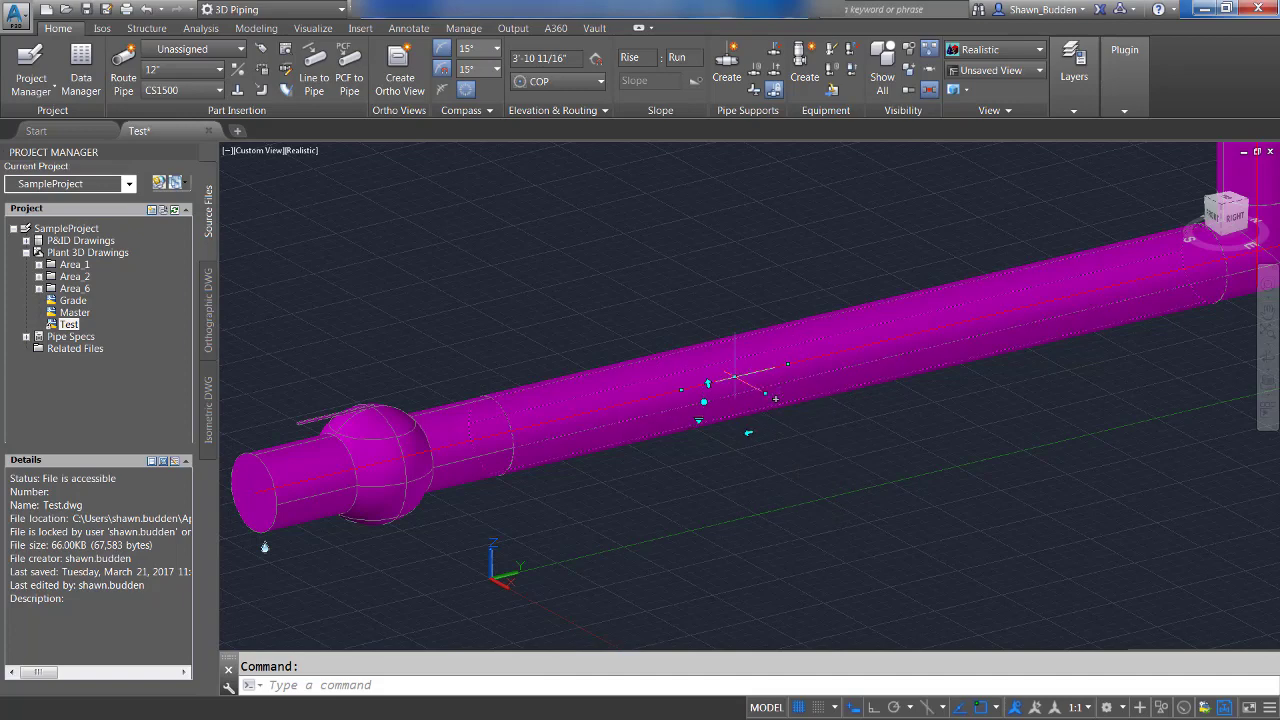
{"action": "left_click", "coordinate": [735, 378]}
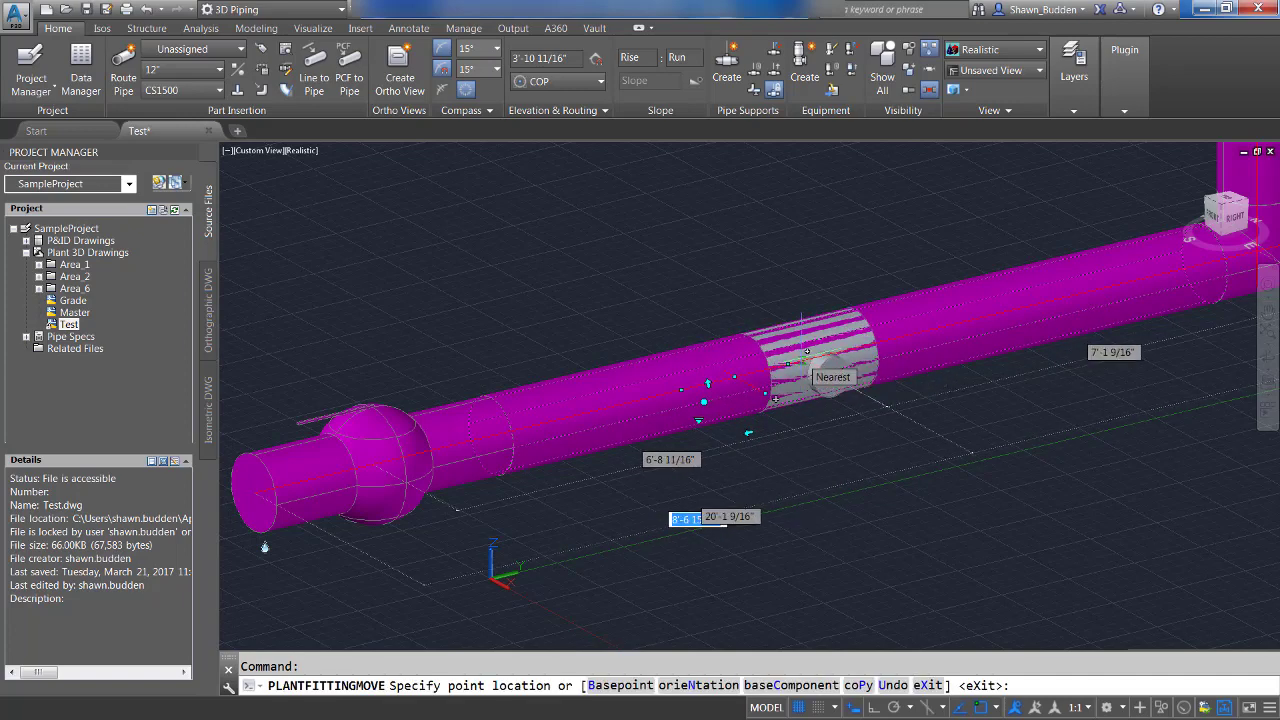
{"action": "type", "text": "9"}
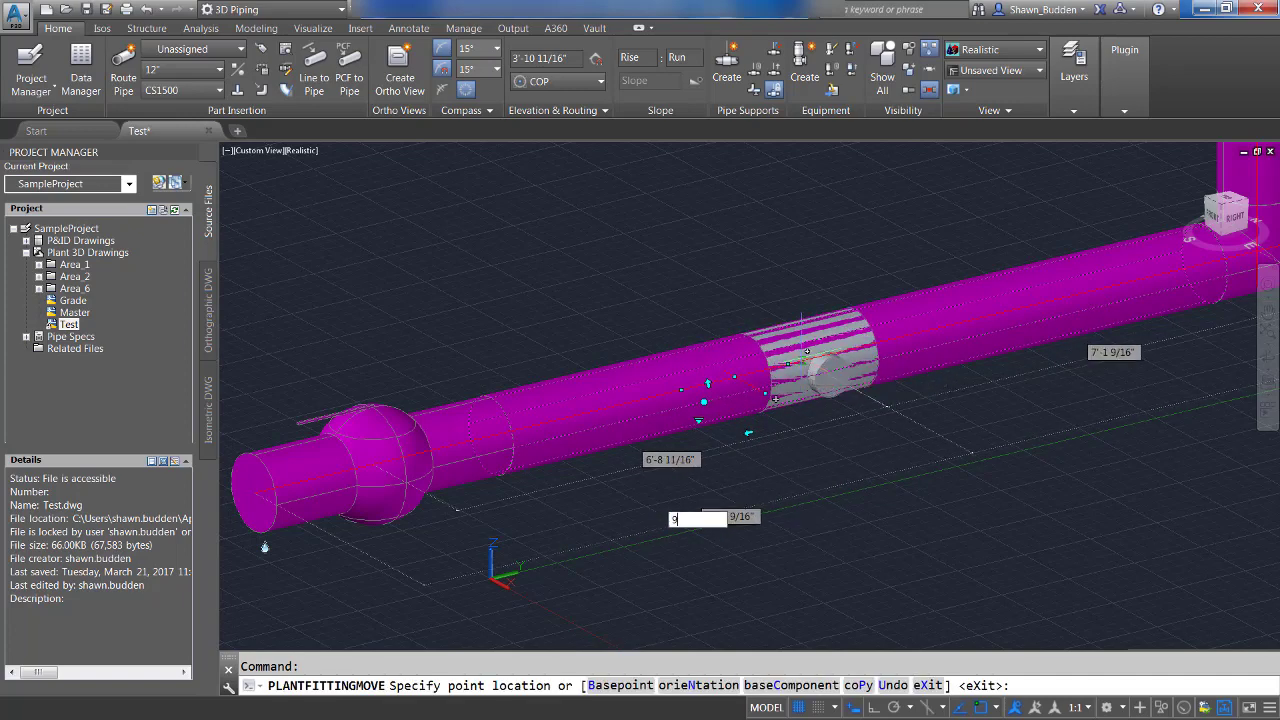
{"action": "type", "text": "'"}
{"action": "key", "text": "Return"}
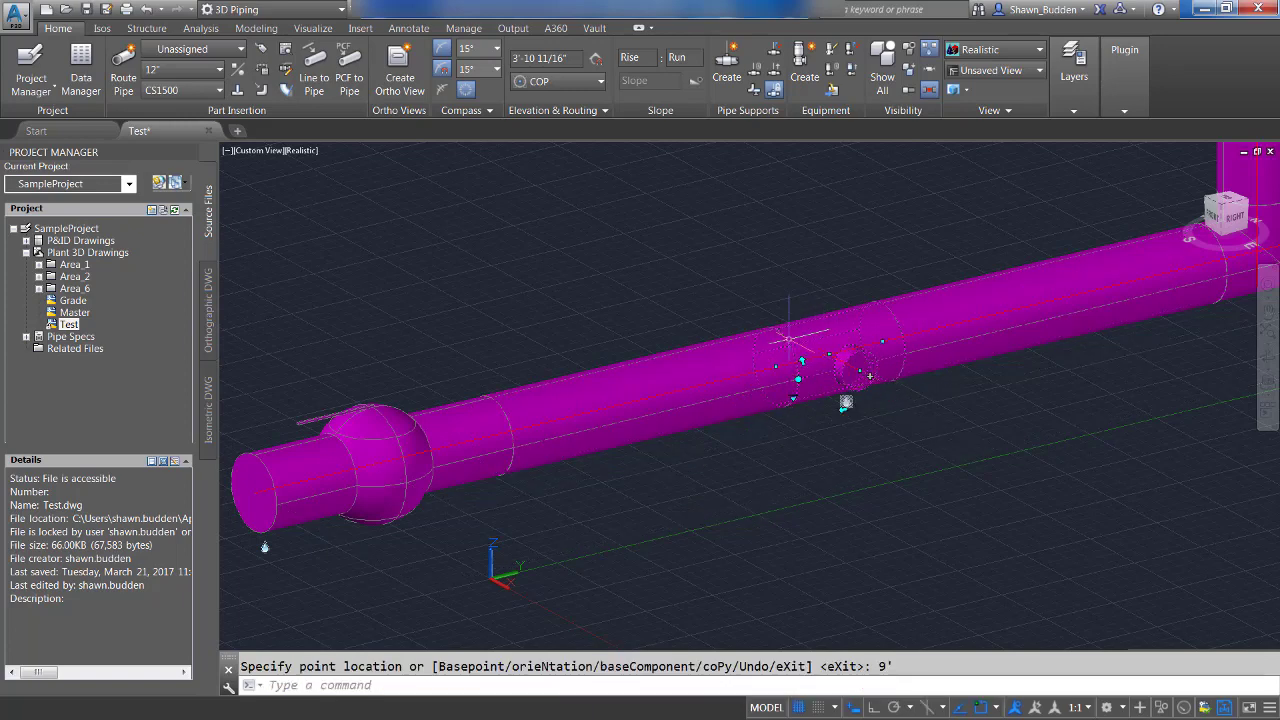
{"action": "key", "text": "Return"}
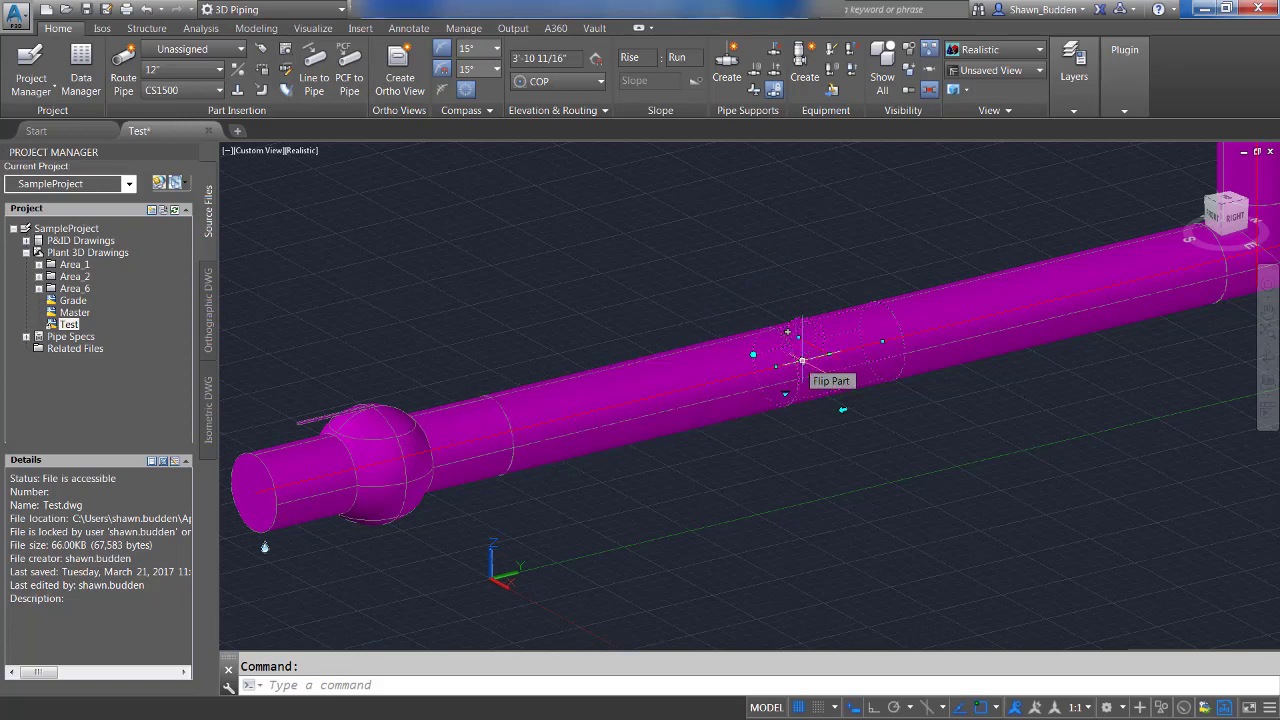
Flip the reducing tee with its flip grips and apply the default rotation angle of -90 to it
{"action": "left_click", "coordinate": [802, 360]}
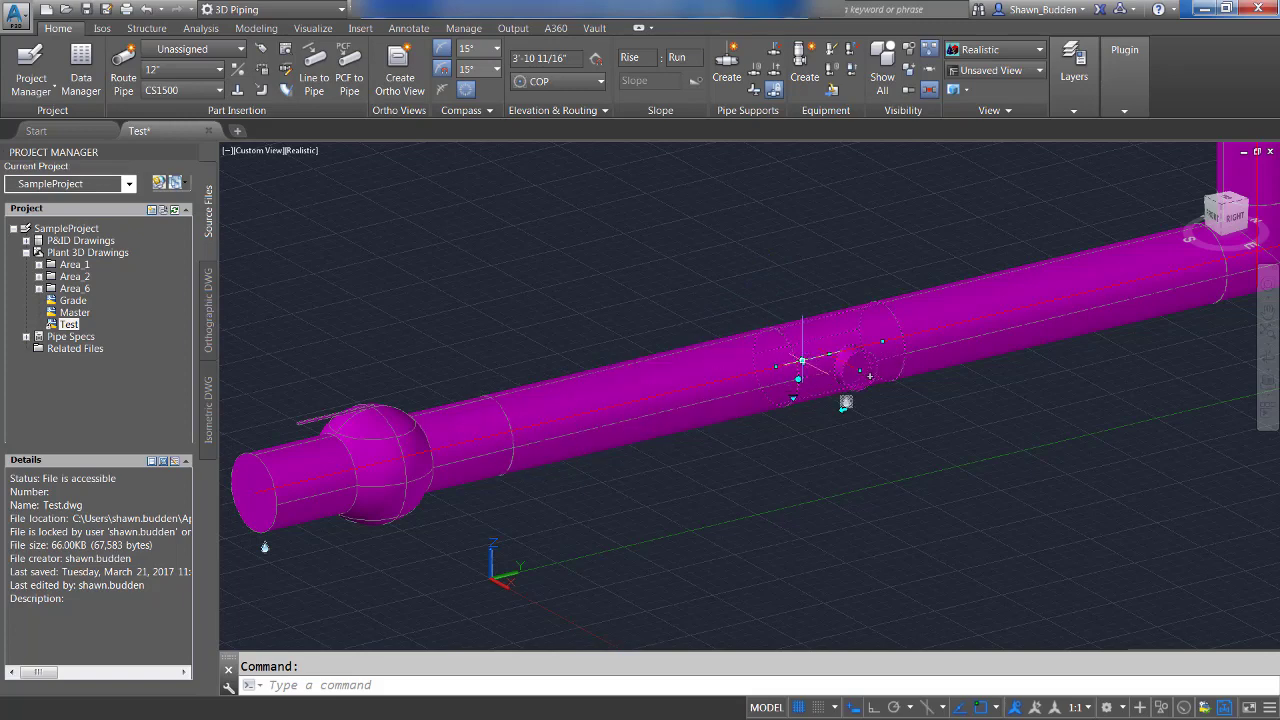
{"action": "left_click", "coordinate": [844, 404]}
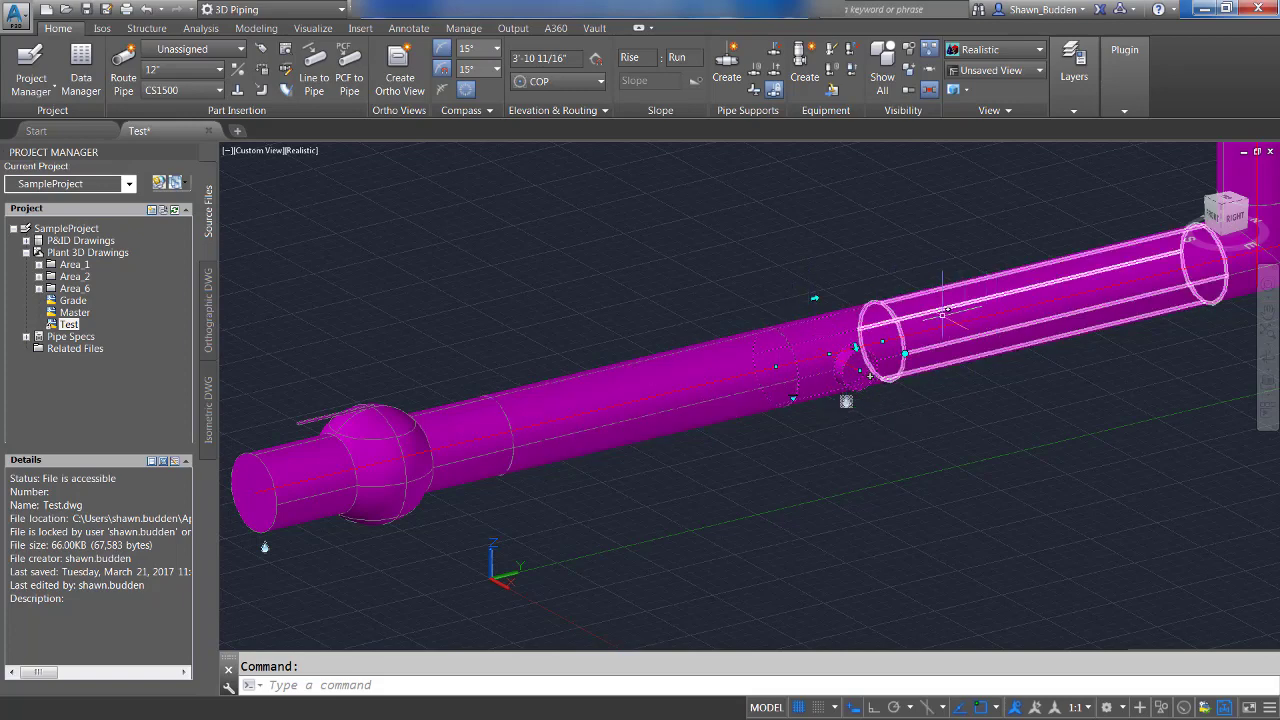
{"action": "mouse_move", "coordinate": [920, 328]}
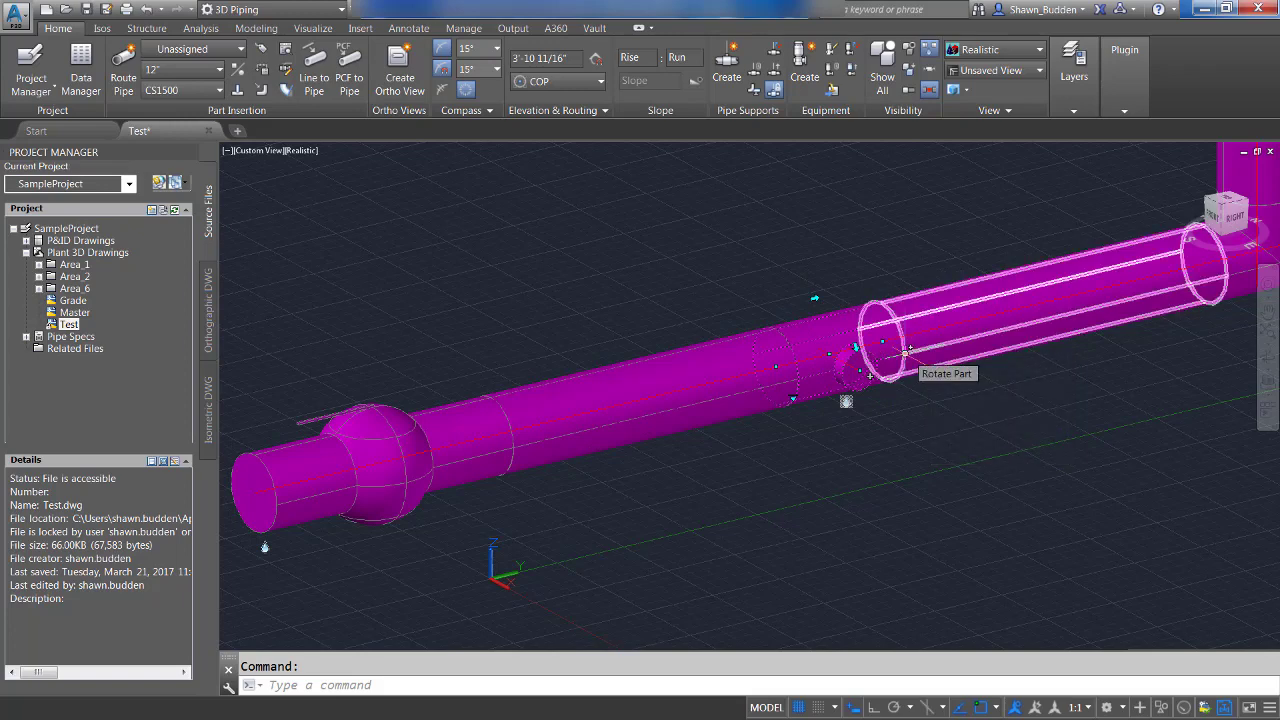
{"action": "left_click", "coordinate": [906, 352]}
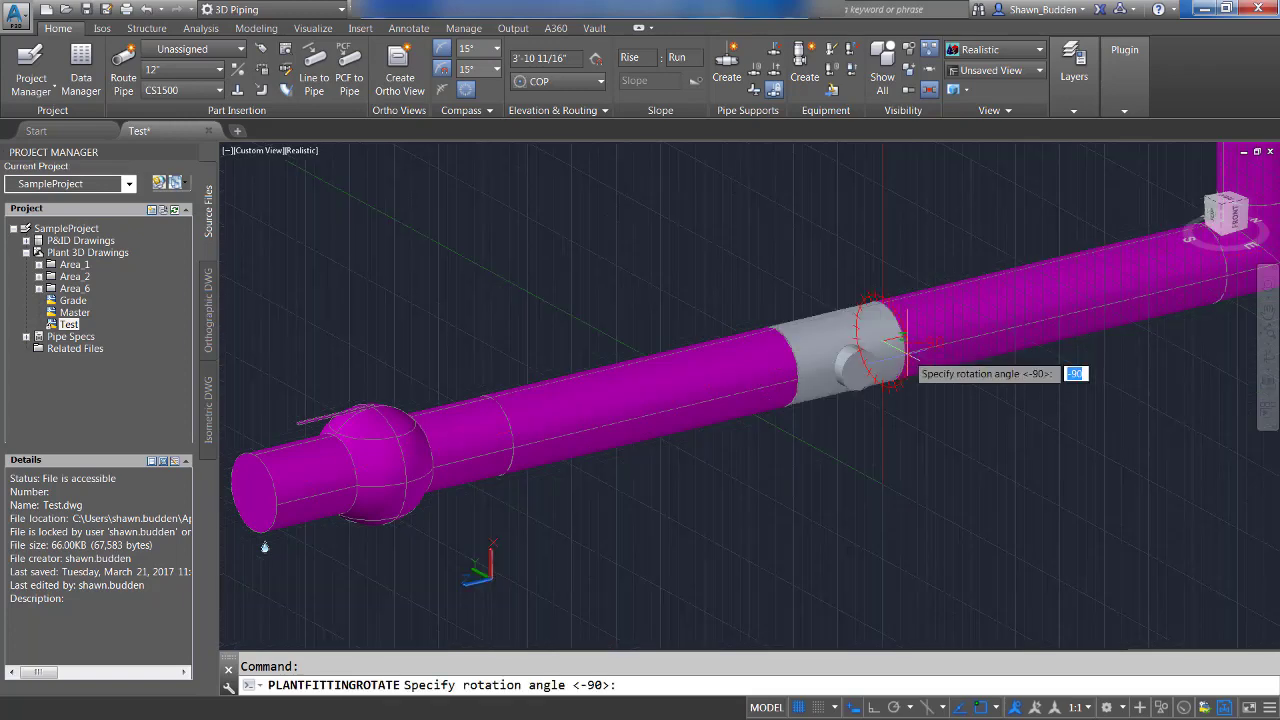
{"action": "key", "text": "Return"}
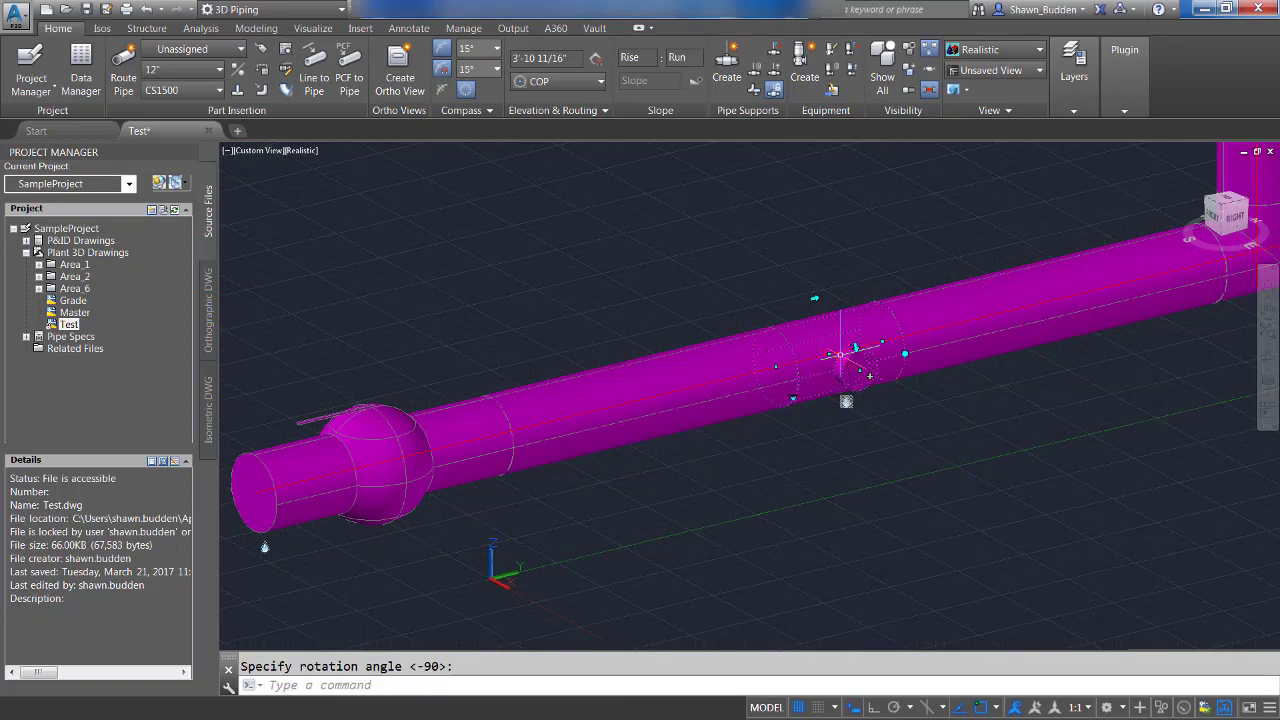
Substitute the reducing tee with the 12"x10" TEE (RED), BW, ASME B16.9 size
{"action": "left_click", "coordinate": [796, 398]}
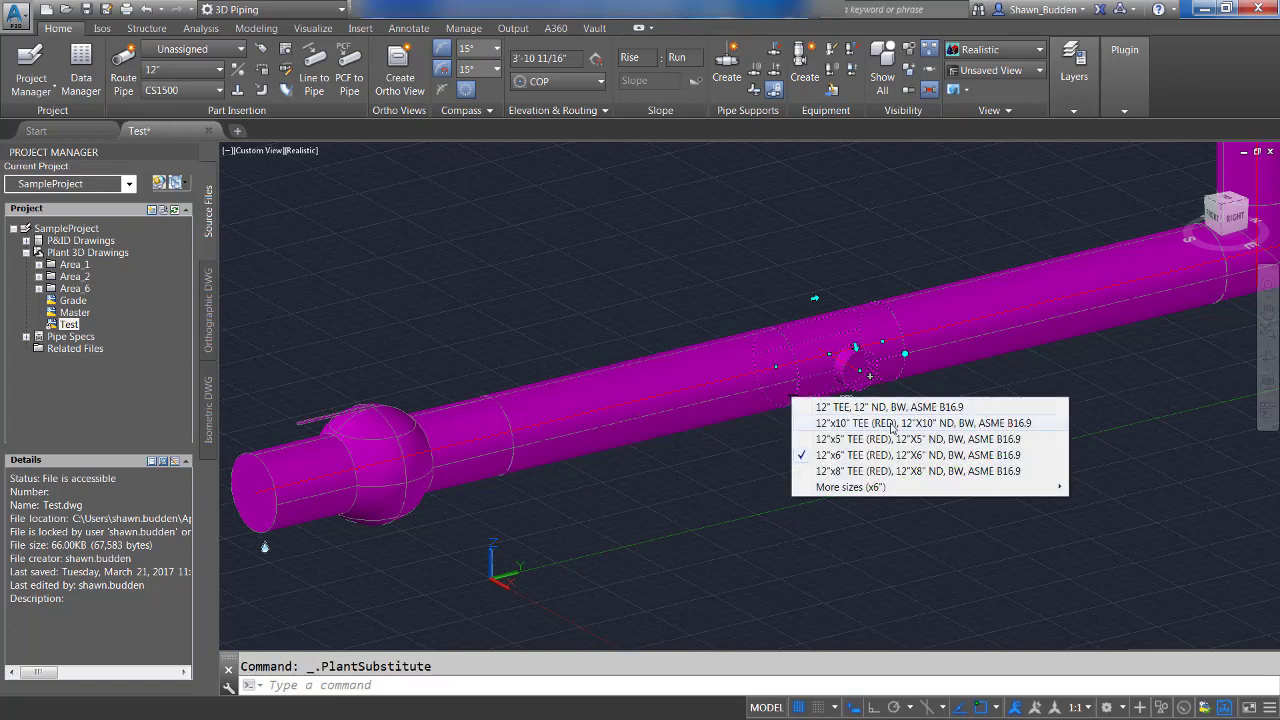
{"action": "left_click", "coordinate": [930, 425]}
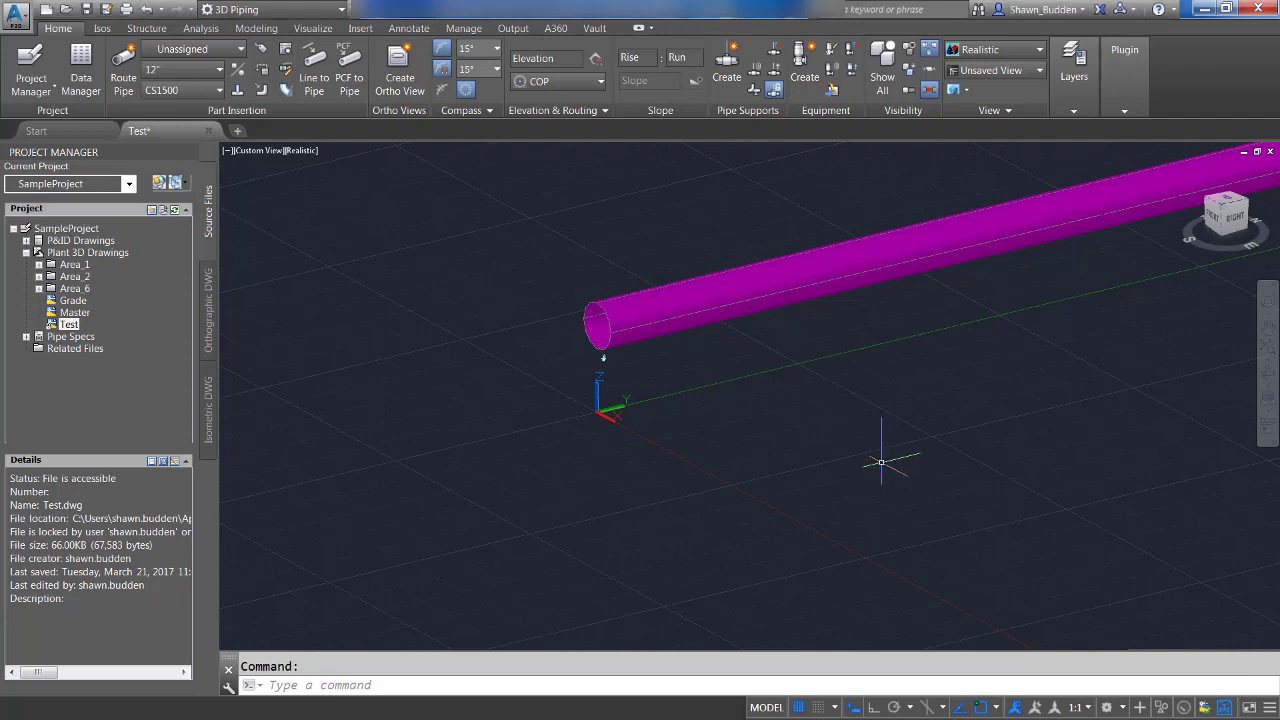
Show the tool palettes with the CS1500 dynamic pipe spec parts, and close them again
{"action": "type", "text": "t"}
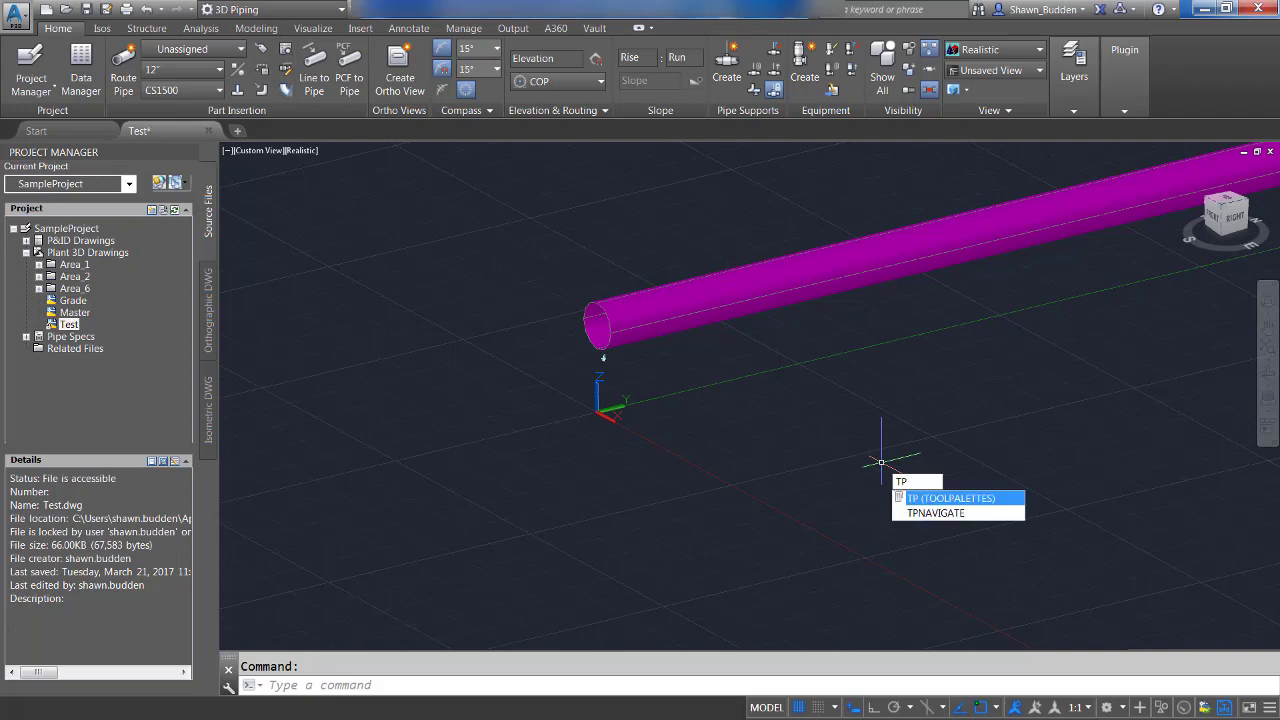
{"action": "key", "text": "Return"}
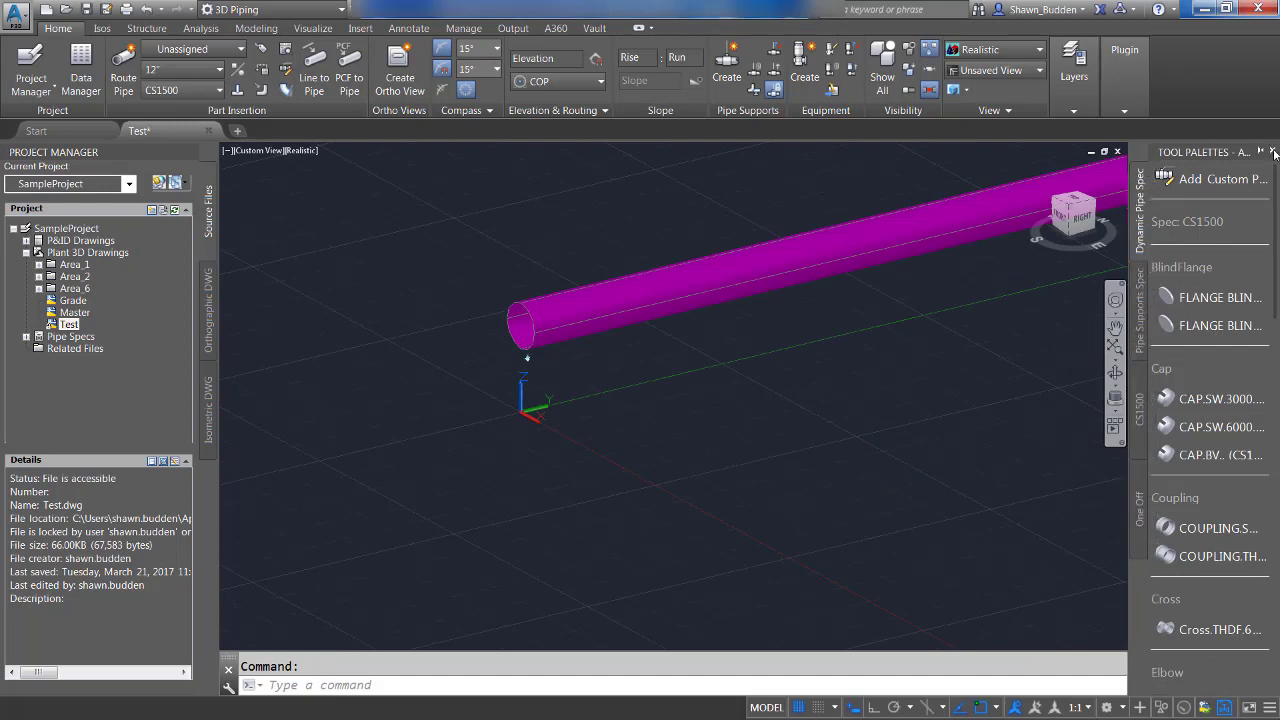
{"action": "left_click", "coordinate": [1273, 152]}
Choose the 12" butt-weld ASME B16.9 tee from the CS1500 pipe spec viewer for insertion in the model
{"action": "middle_click_drag", "start_coordinate": [608, 186], "coordinate": [510, 263]}
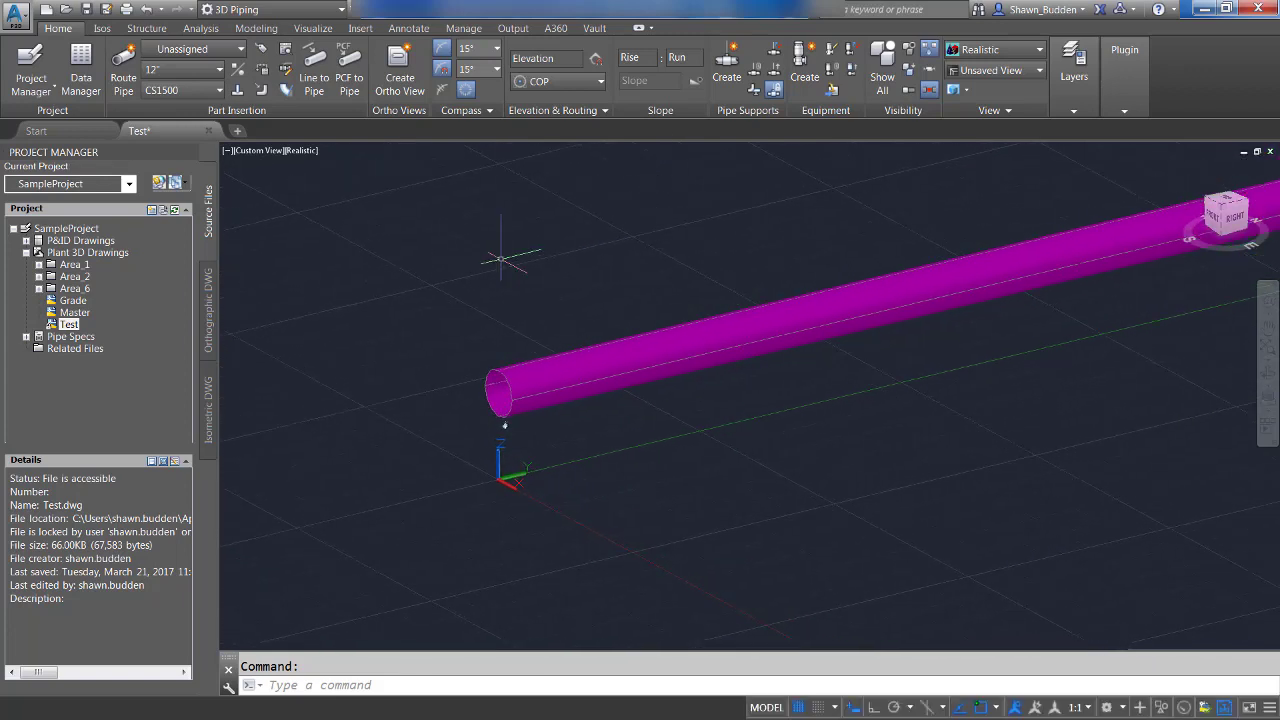
{"action": "left_click", "coordinate": [286, 55]}
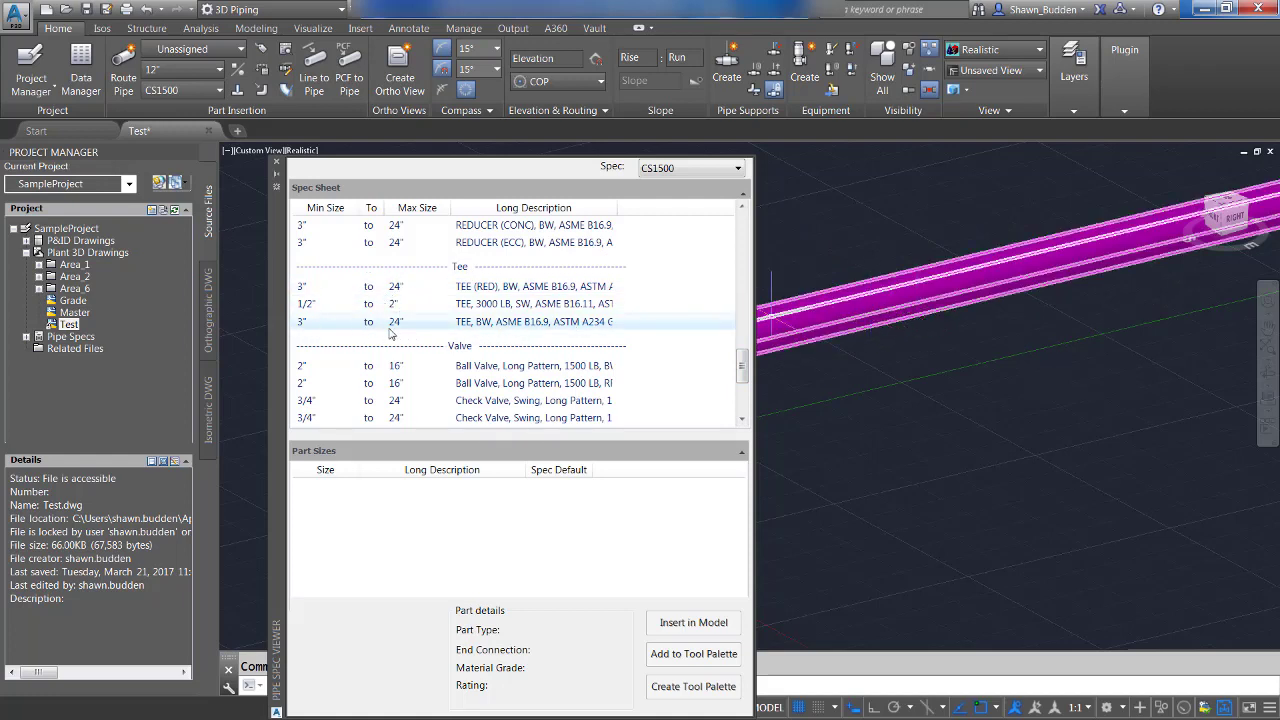
{"action": "left_click", "coordinate": [519, 322]}
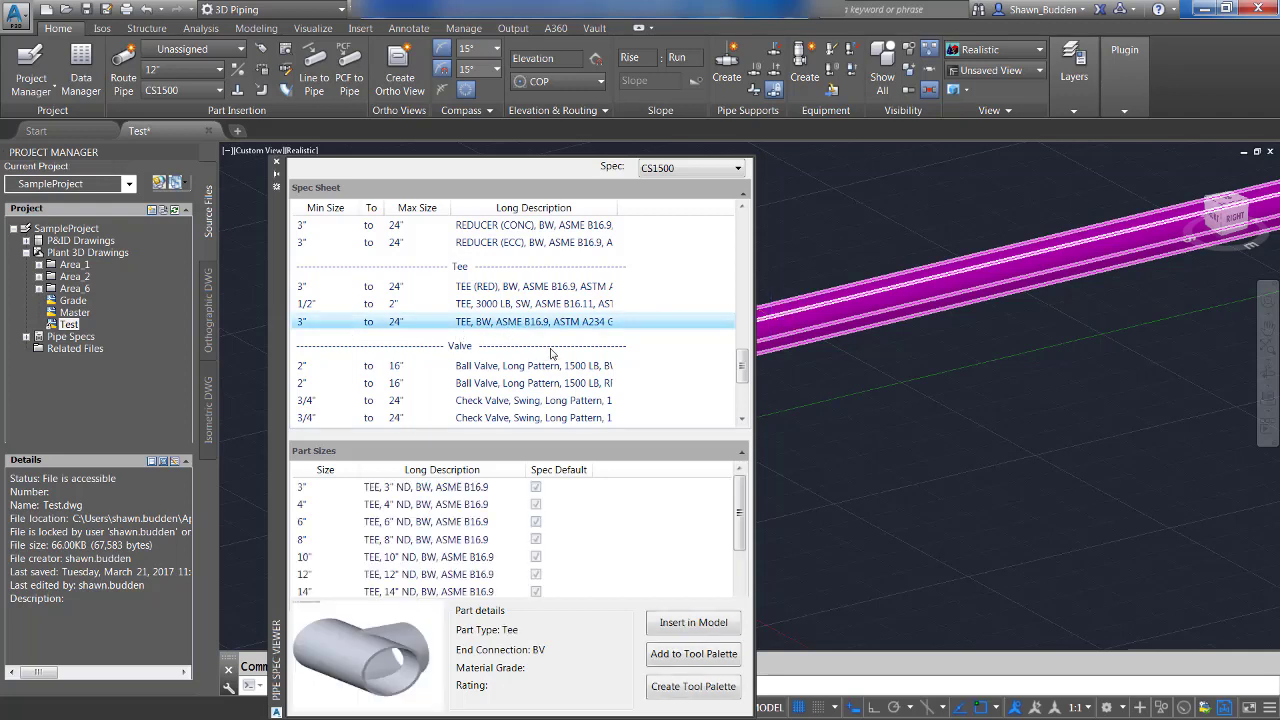
{"action": "left_click", "coordinate": [379, 577]}
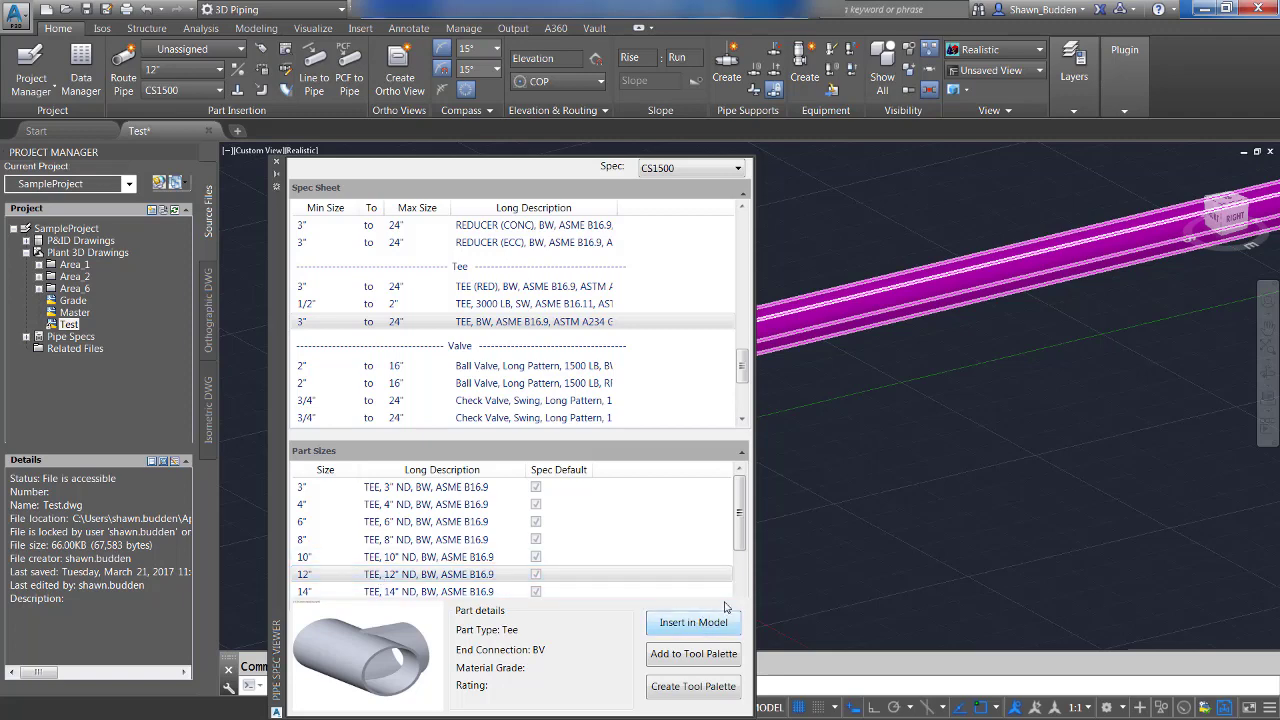
{"action": "left_click", "coordinate": [693, 622]}
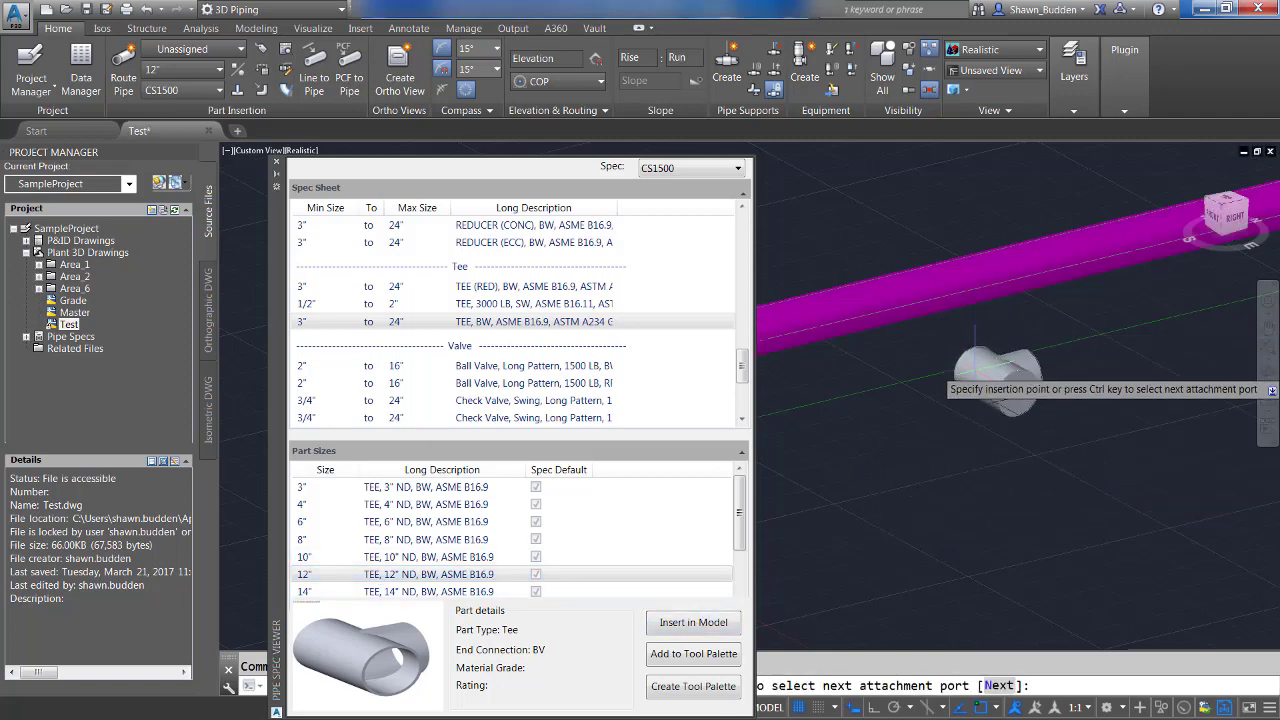
Place the 12" tee on the plain pipe with the Nearest snap at 12', rotate its branch upward, and end the insertion
{"action": "right_click", "coordinate": [995, 397], "text": "shift"}
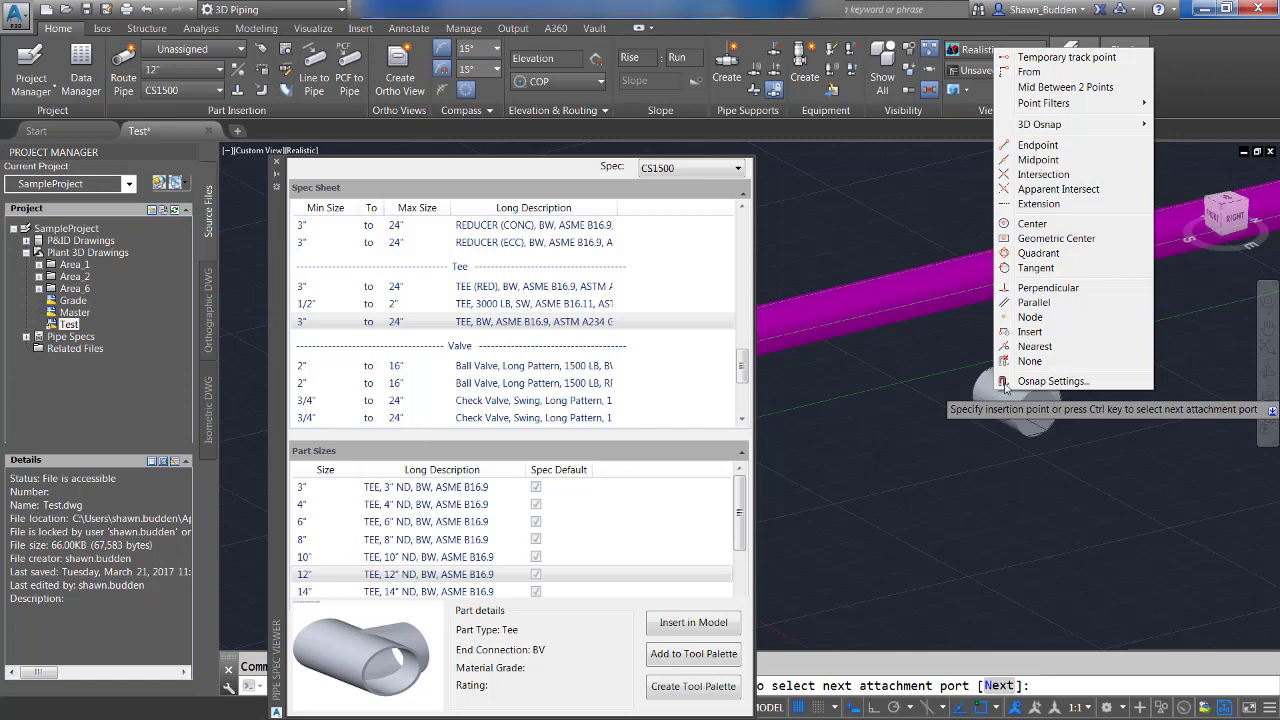
{"action": "left_click", "coordinate": [1036, 346]}
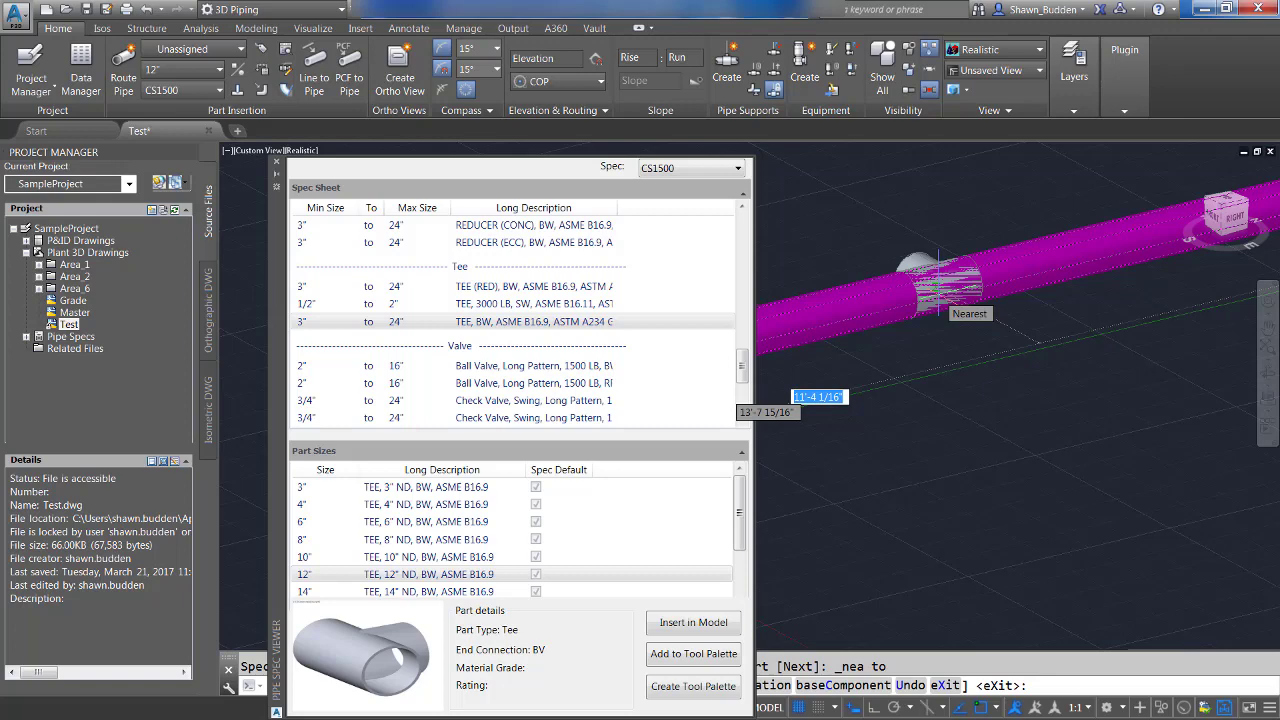
{"action": "type", "text": "12"}
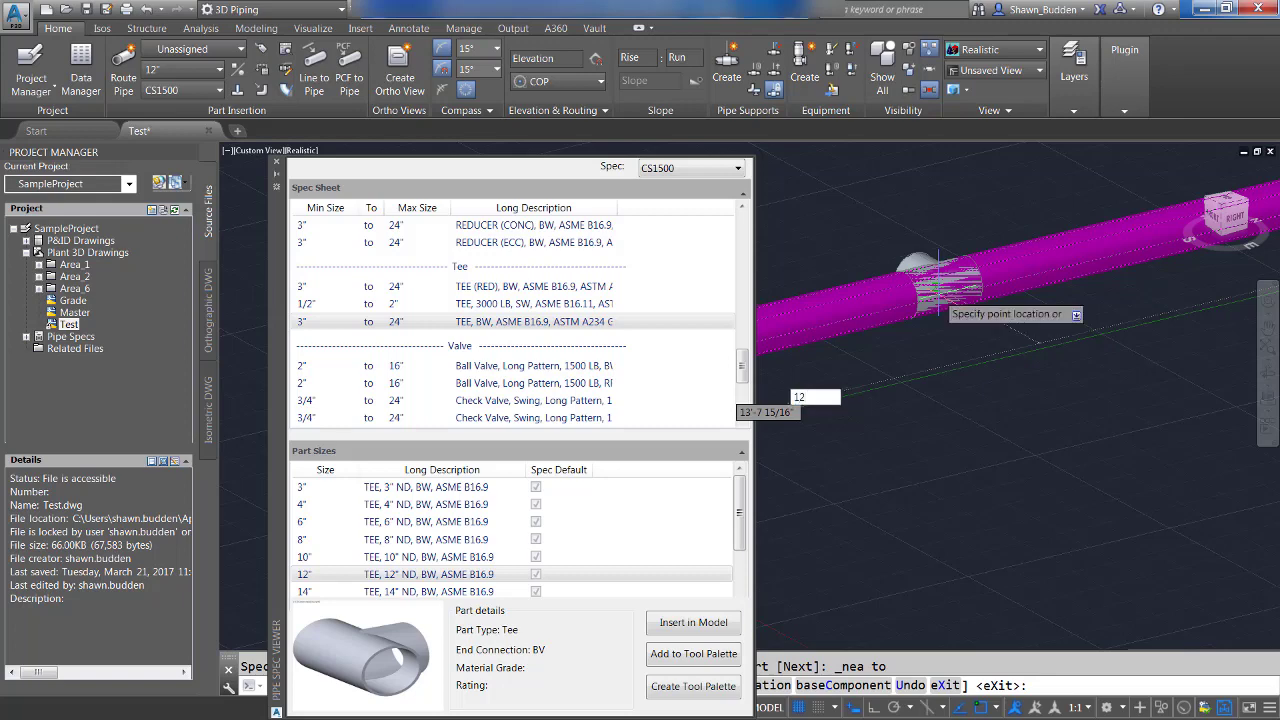
{"action": "key", "text": "Return"}
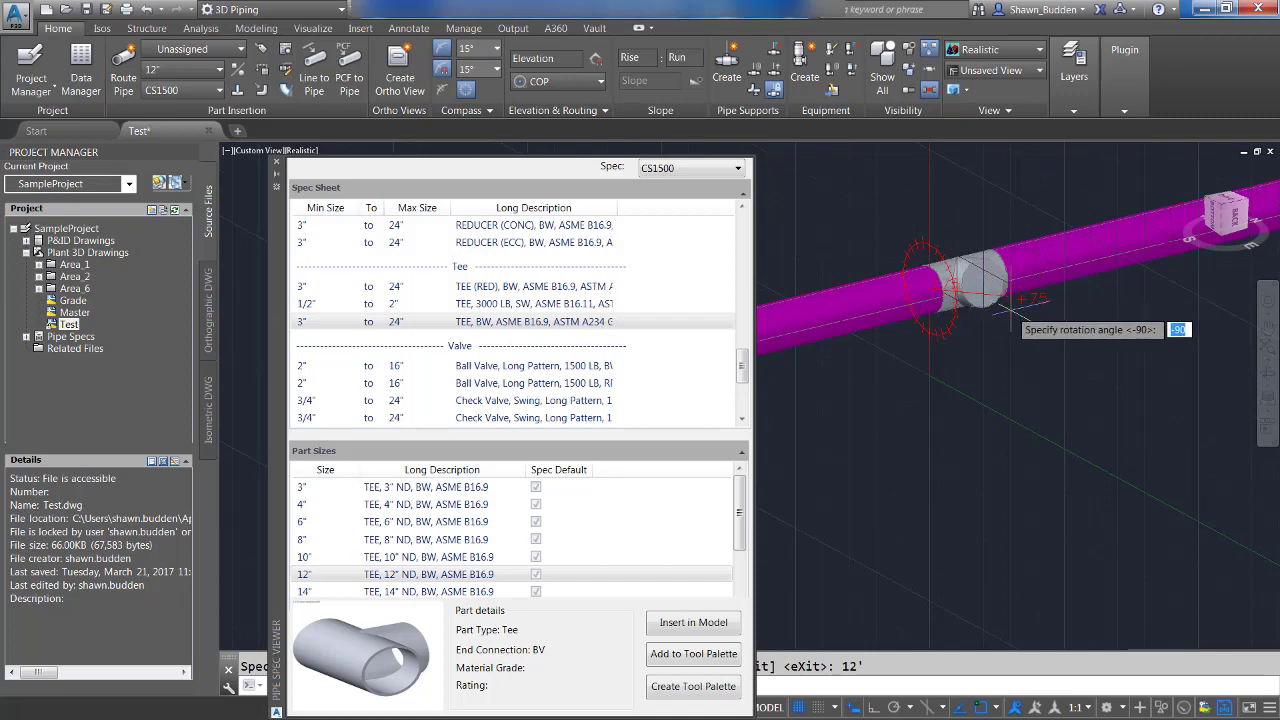
{"action": "left_click", "coordinate": [934, 214]}
{"action": "right_click", "coordinate": [1062, 357]}
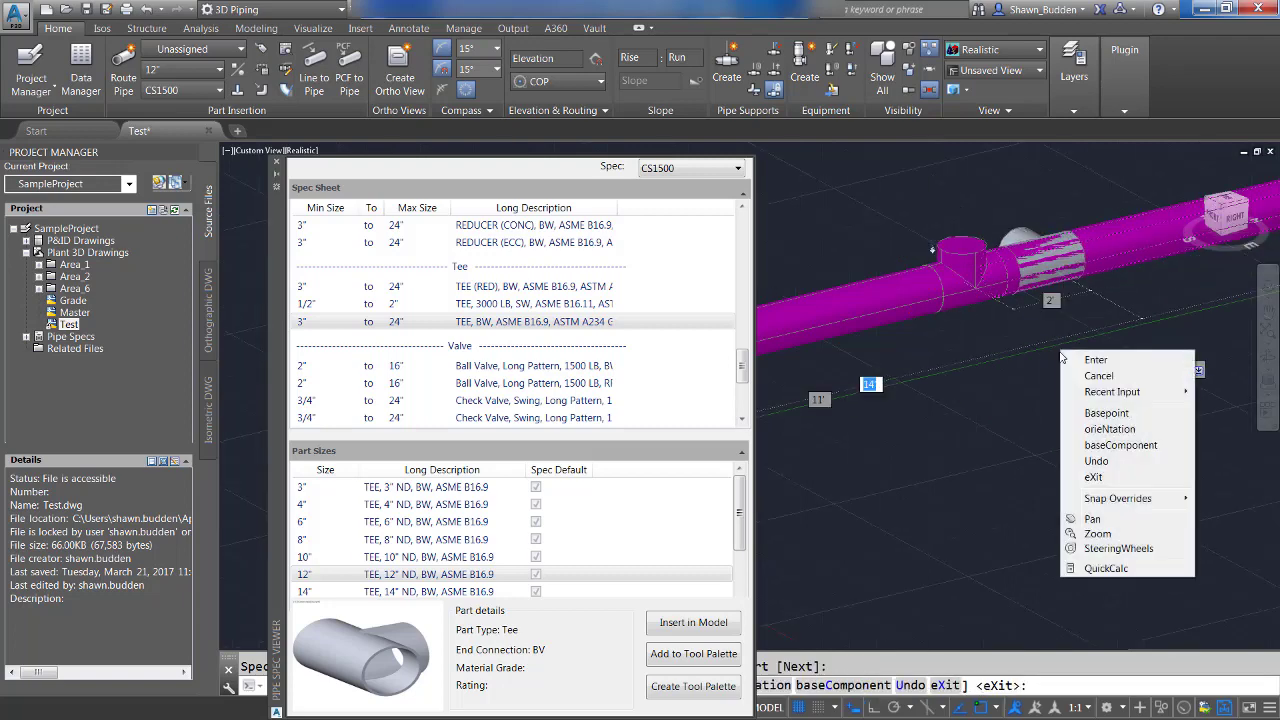
{"action": "left_click", "coordinate": [1096, 360]}
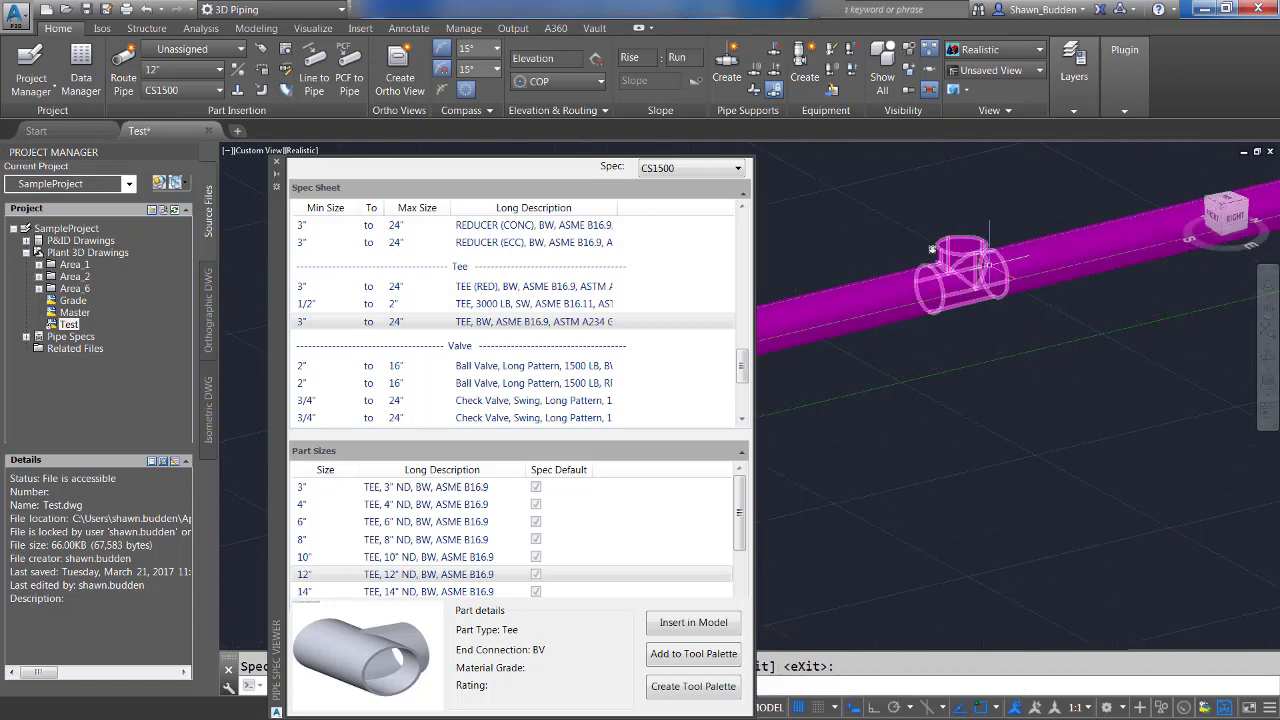
Route a vertical 12" pipe segment upward from the open branch of the inserted tee and end the routing
{"action": "scroll", "coordinate": [945, 240], "scroll_direction": "up", "scroll_amount": 5}
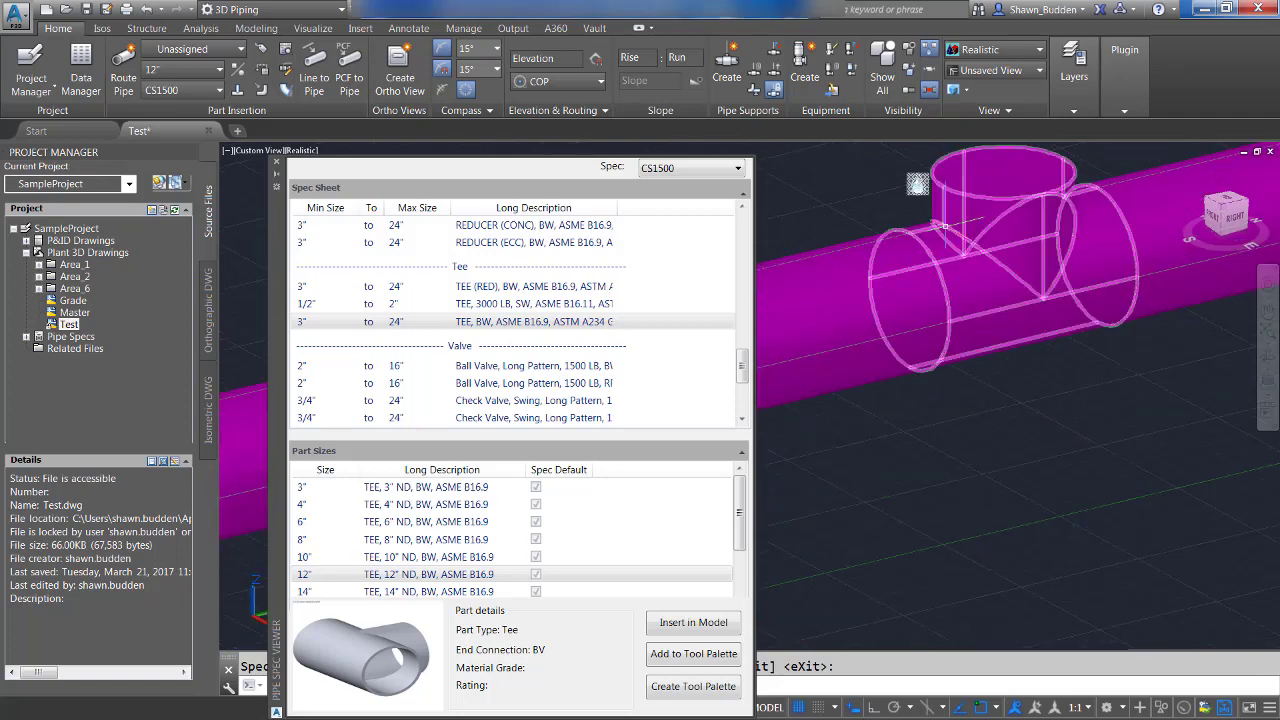
{"action": "middle_click_drag", "start_coordinate": [944, 228], "coordinate": [958, 329], "text": "shift"}
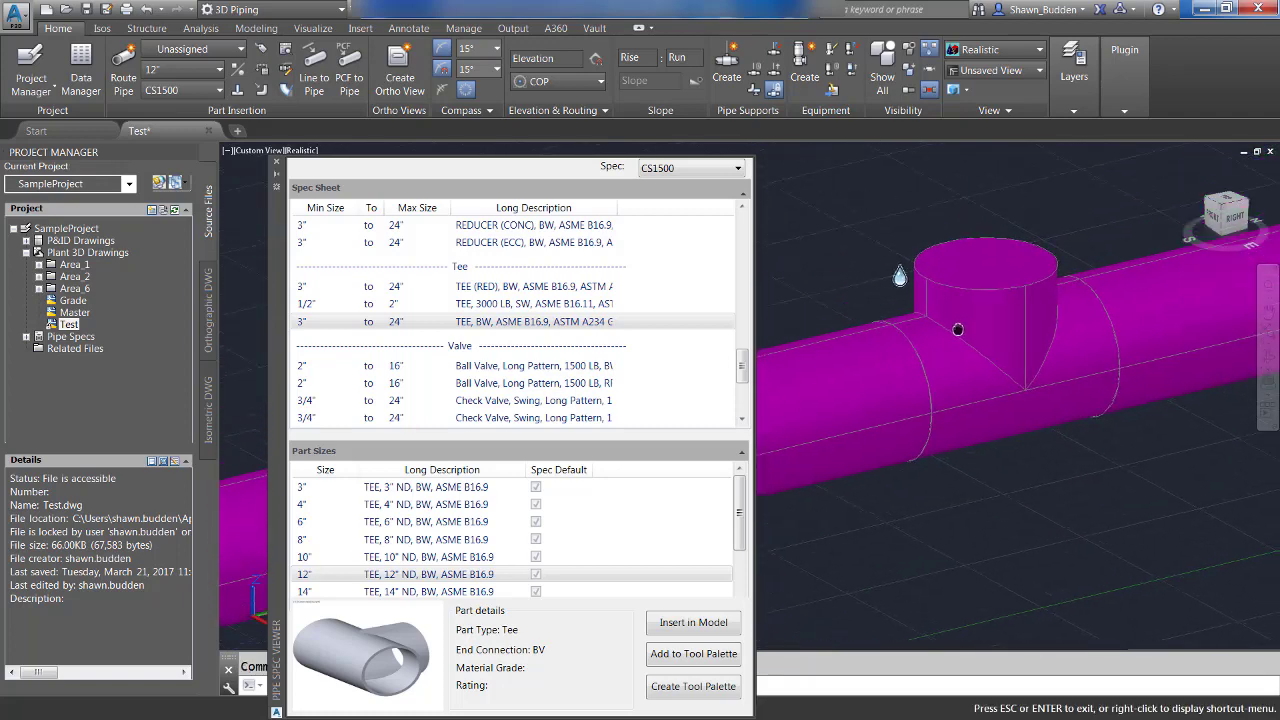
{"action": "left_click", "coordinate": [976, 268]}
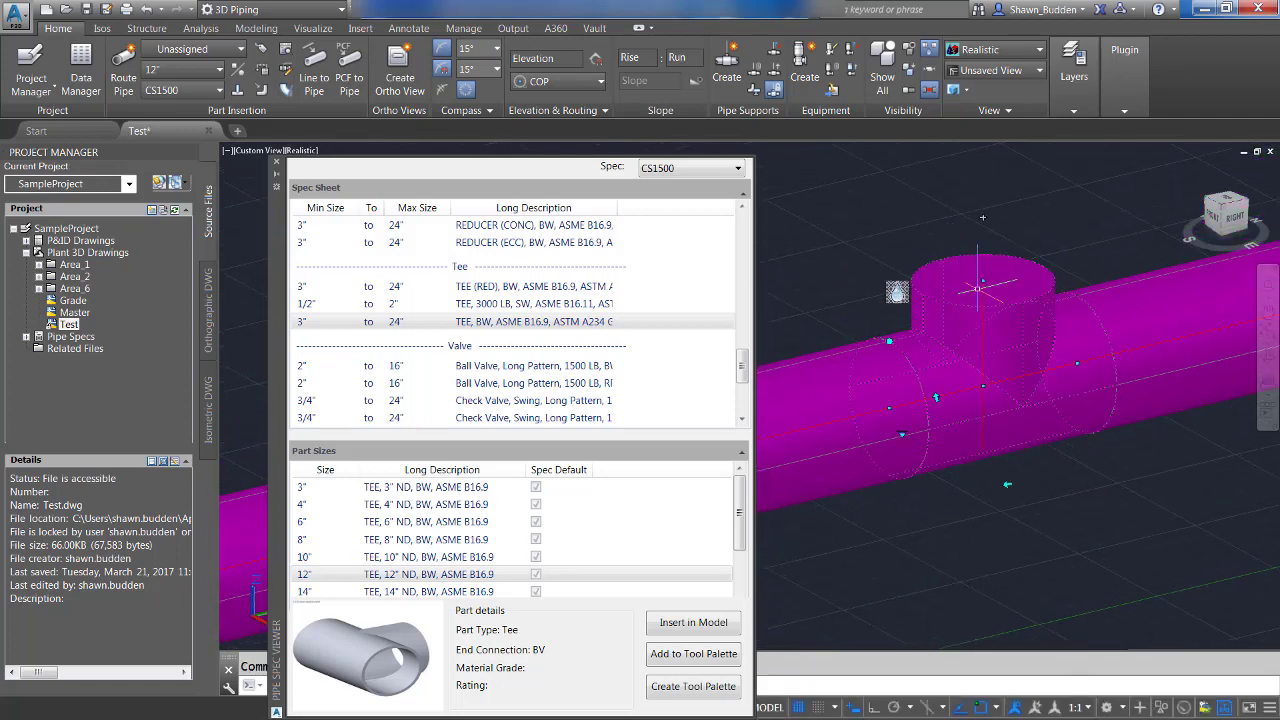
{"action": "left_click", "coordinate": [984, 217]}
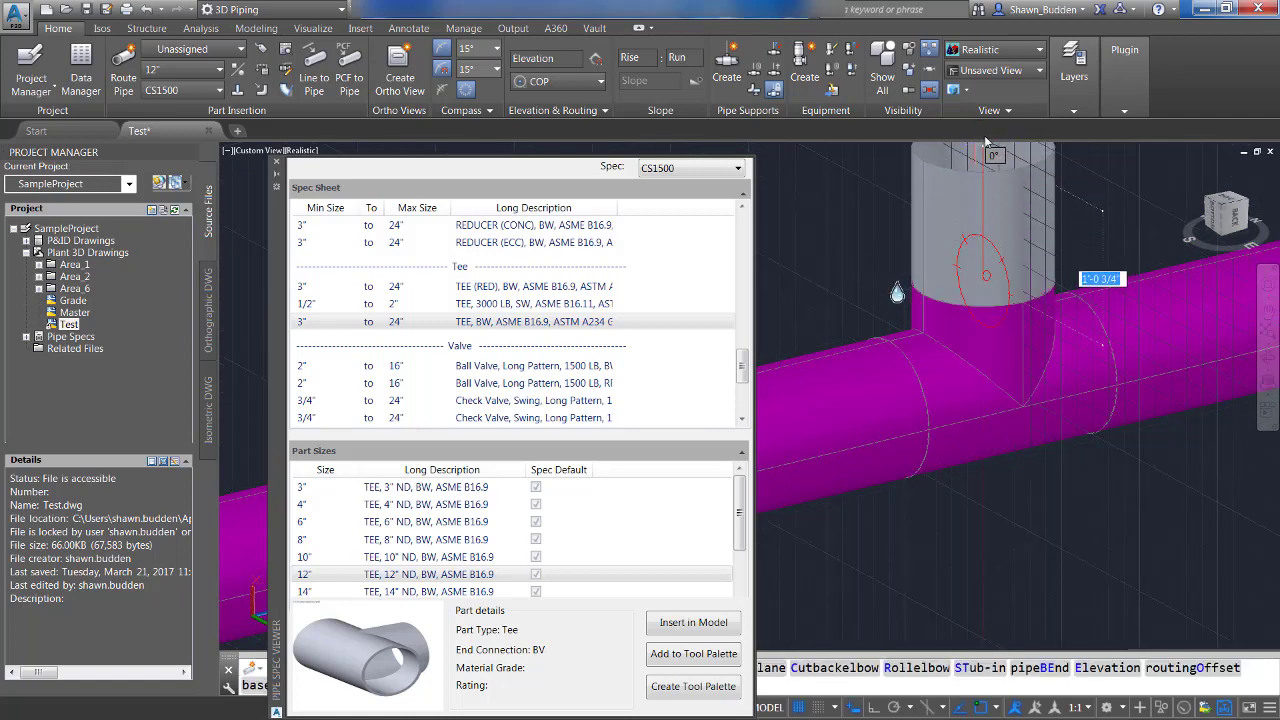
{"action": "right_click", "coordinate": [1045, 176]}
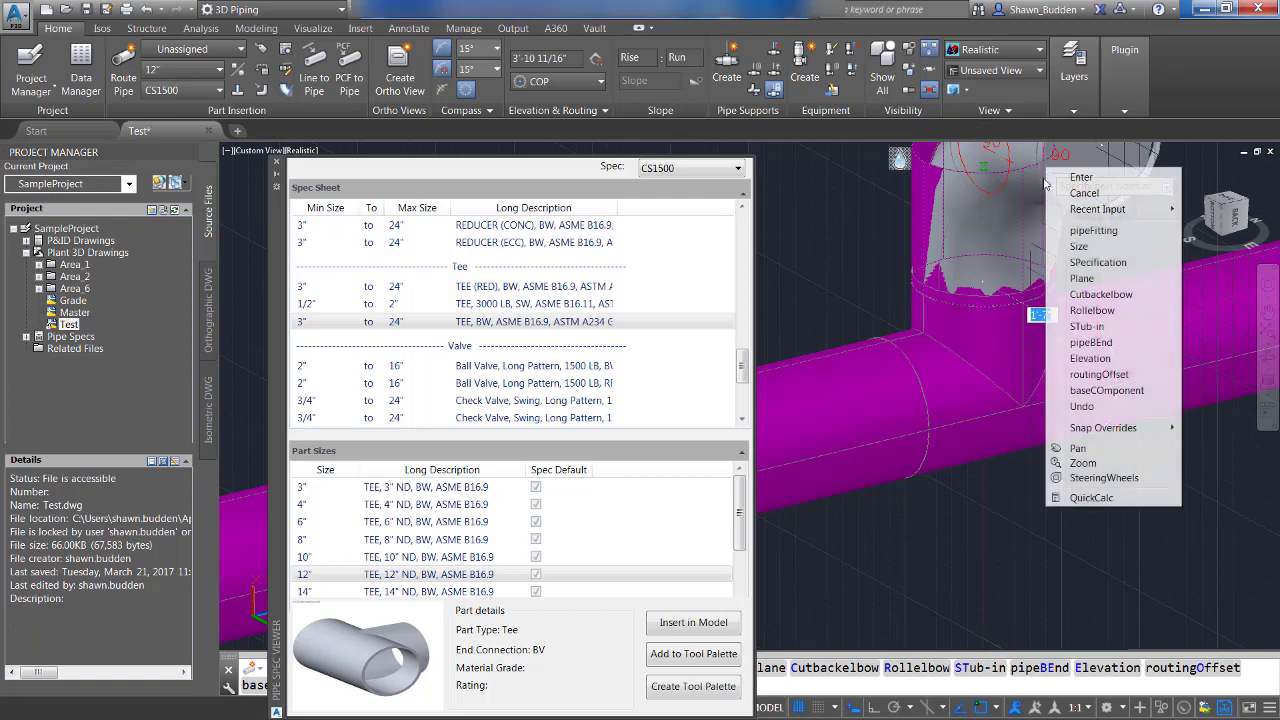
{"action": "left_click", "coordinate": [1084, 193]}
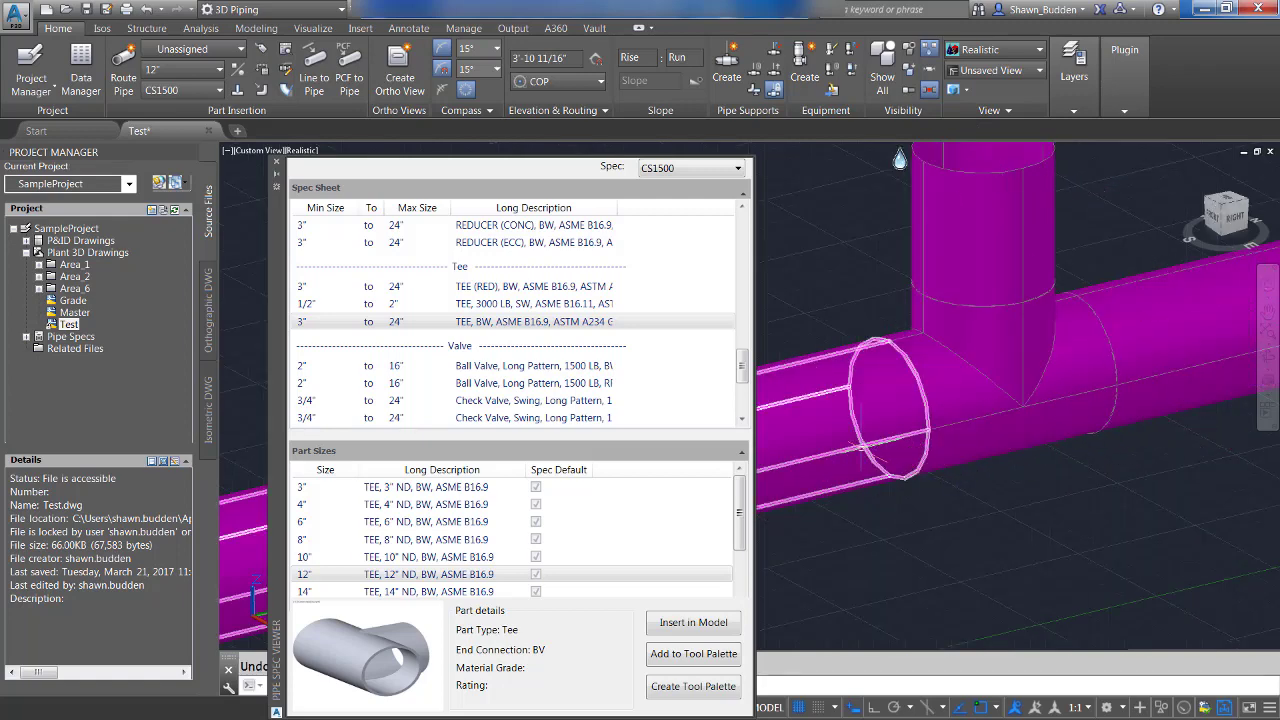
Choose the 12" size of the butt-weld Ball Valve, Long Pattern, 1500 LB from the CS1500 spec for insertion in the model
{"action": "middle_click_drag", "start_coordinate": [875, 445], "coordinate": [1172, 343], "text": "shift"}
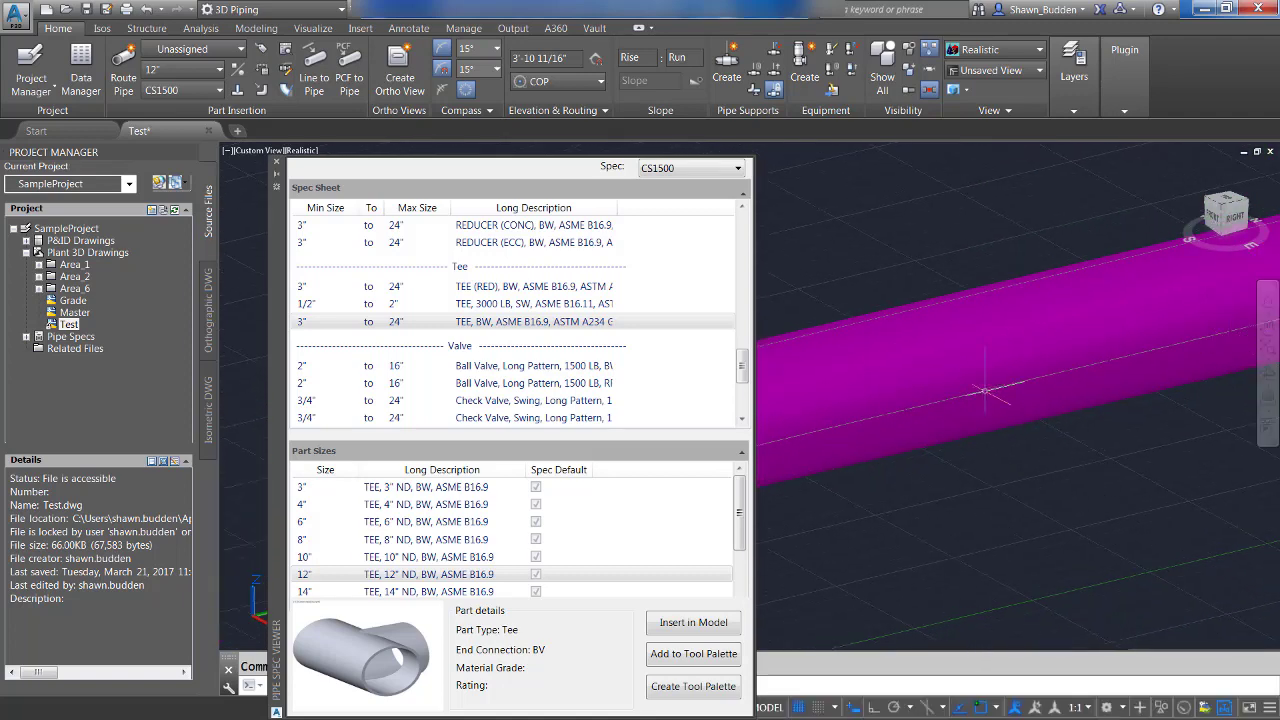
{"action": "middle_click_drag", "start_coordinate": [860, 404], "coordinate": [1138, 330]}
{"action": "middle_click_drag", "start_coordinate": [840, 380], "coordinate": [1172, 291]}
{"action": "key", "text": "Escape"}
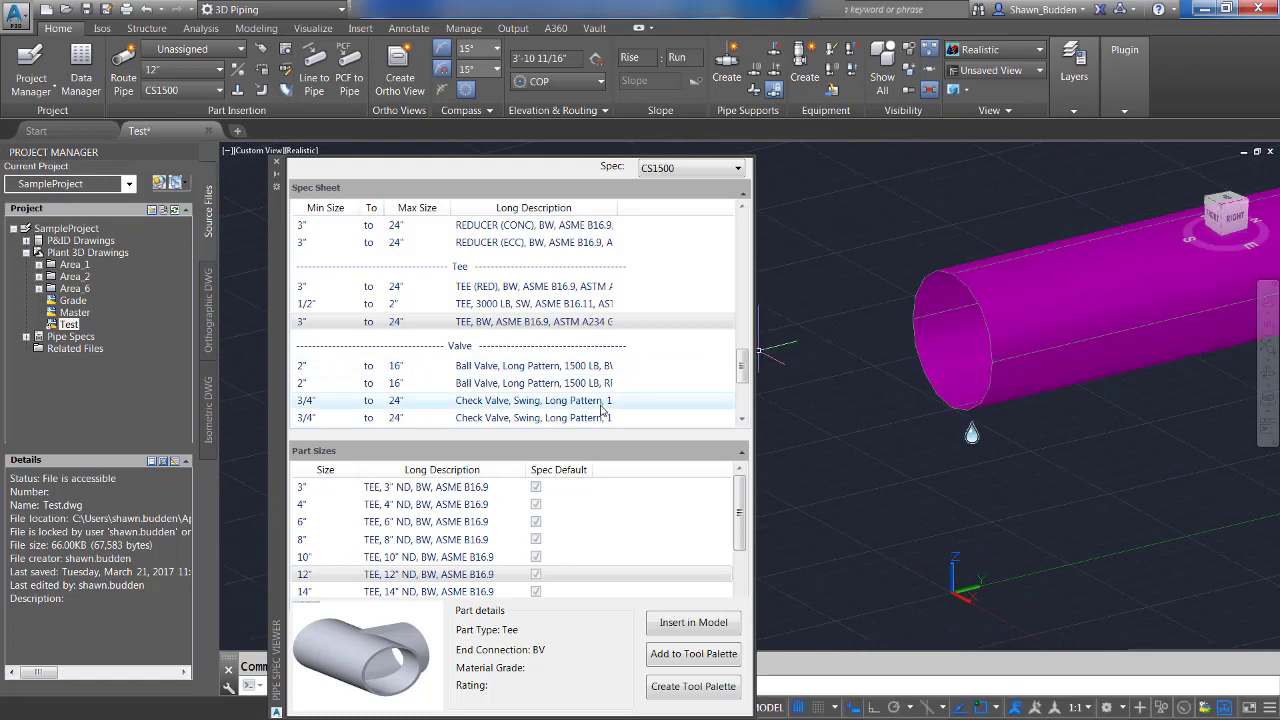
{"action": "left_click", "coordinate": [346, 371]}
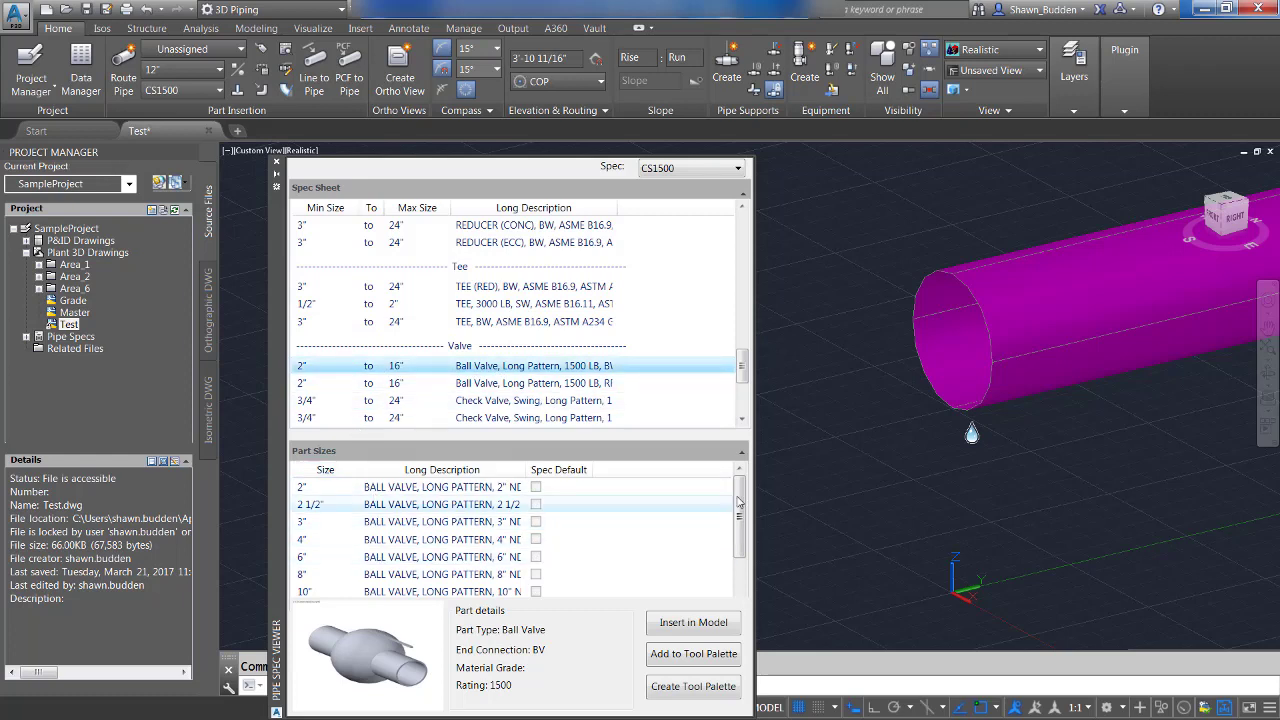
{"action": "left_click_drag", "start_coordinate": [739, 503], "coordinate": [739, 527]}
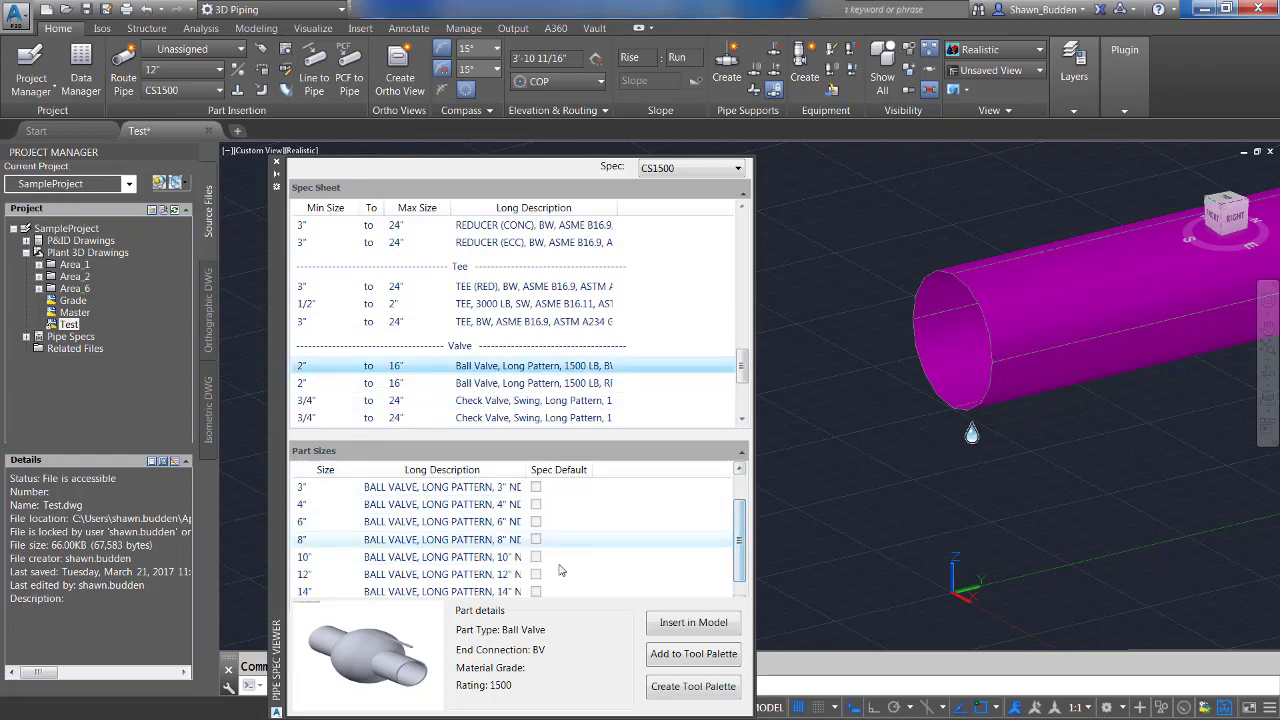
{"action": "left_click", "coordinate": [431, 578]}
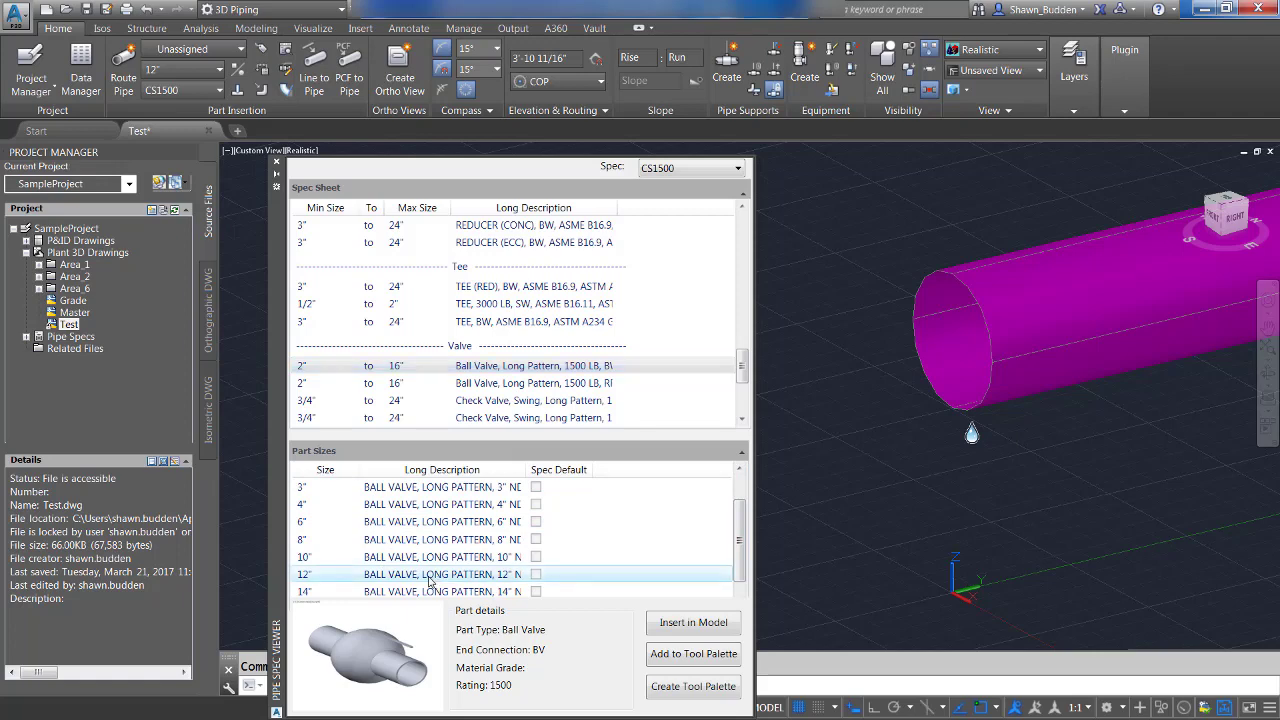
{"action": "left_click", "coordinate": [686, 624]}
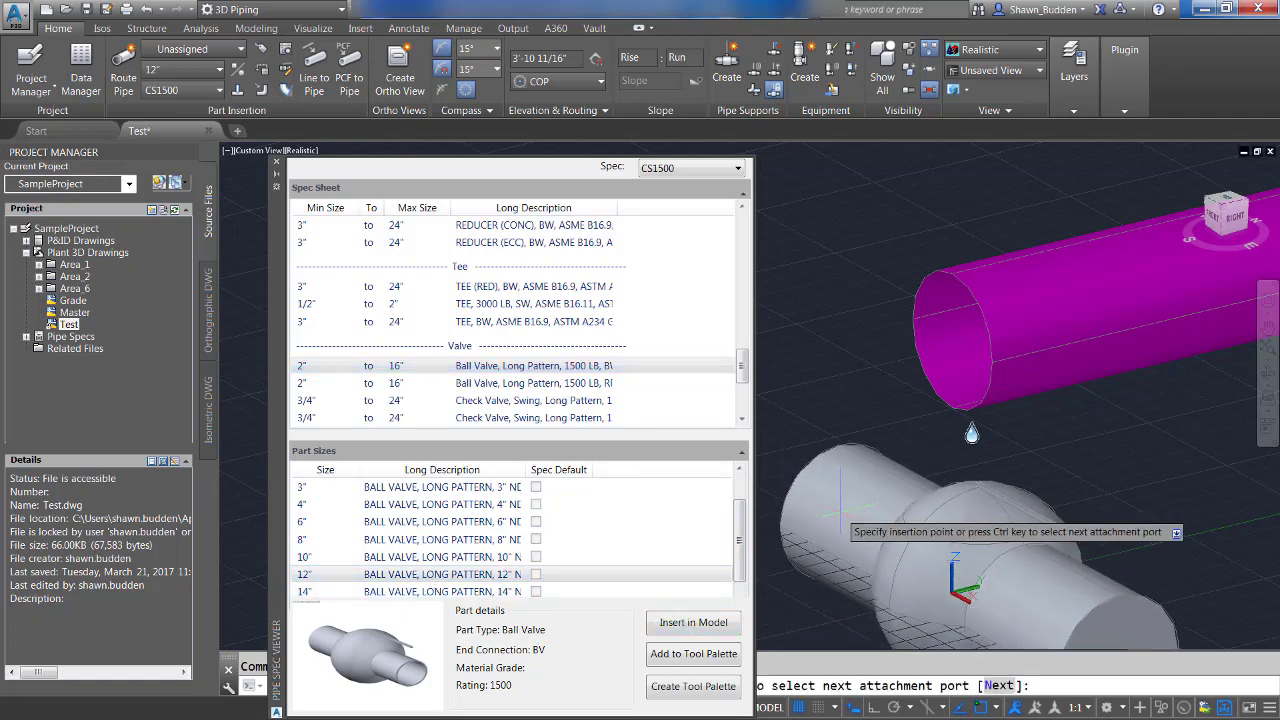
Attach the 12" ball valve to the open end of the pipe run with the Node snap at rotation angle 0, and end the insertion
{"action": "right_click", "coordinate": [841, 512], "text": "shift"}
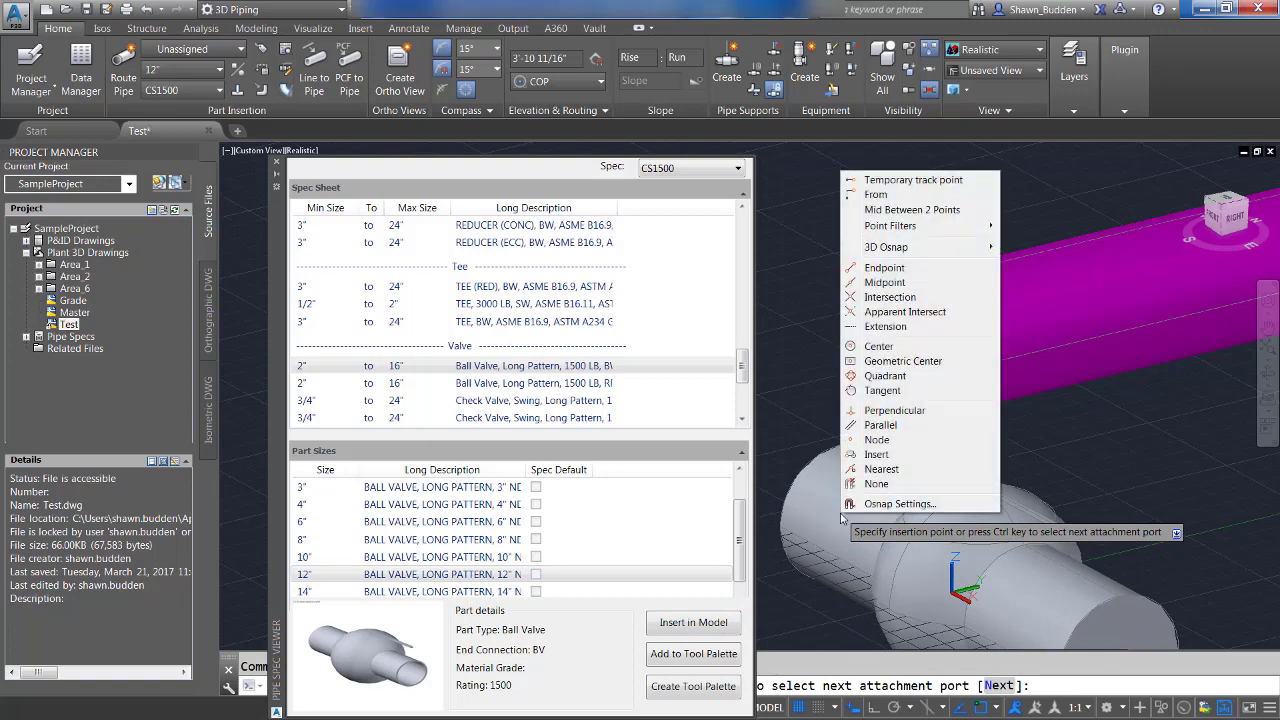
{"action": "left_click", "coordinate": [876, 440]}
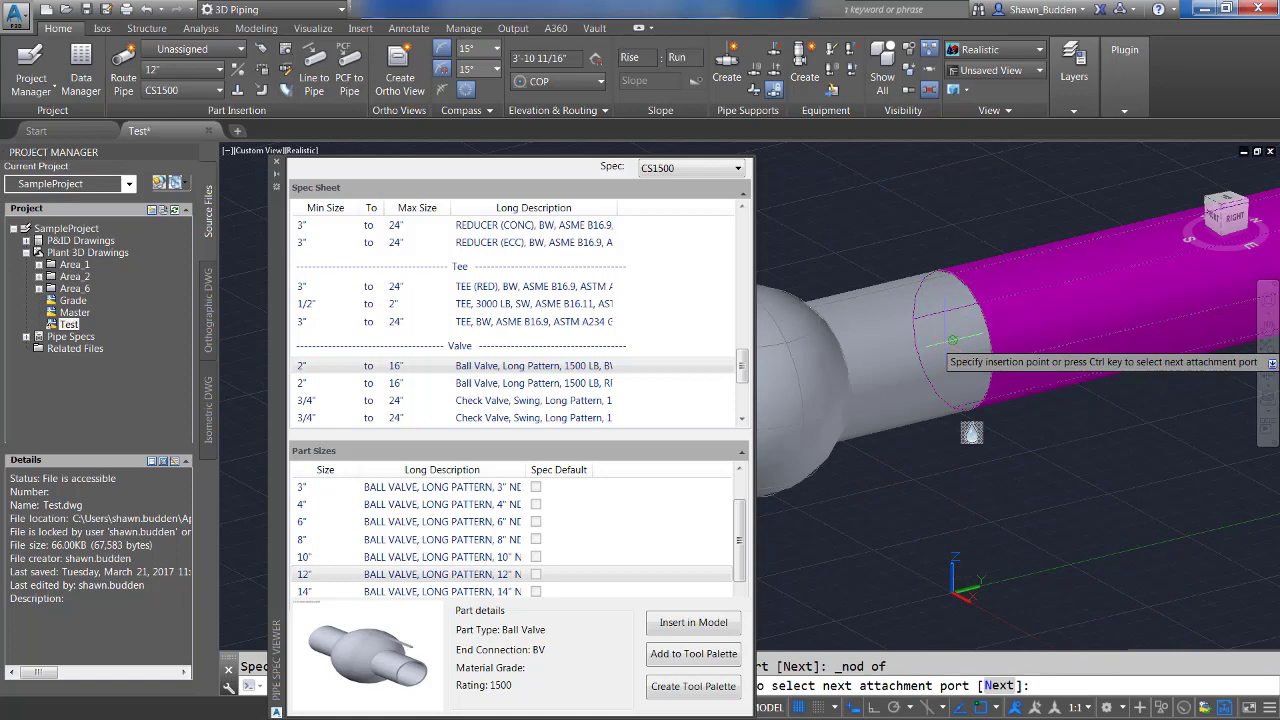
{"action": "left_click", "coordinate": [972, 432]}
{"action": "left_click", "coordinate": [952, 340]}
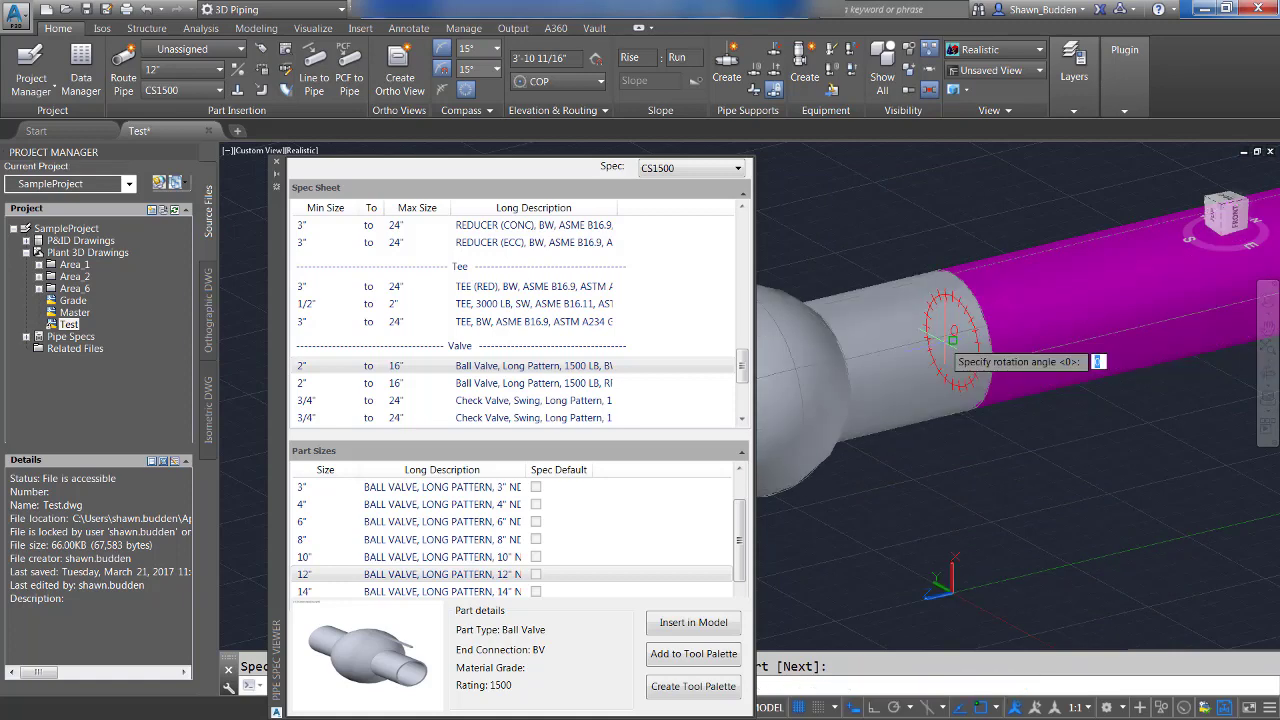
{"action": "scroll", "coordinate": [930, 375], "scroll_direction": "up", "scroll_amount": 2}
{"action": "scroll", "coordinate": [930, 376], "scroll_direction": "down", "scroll_amount": 3}
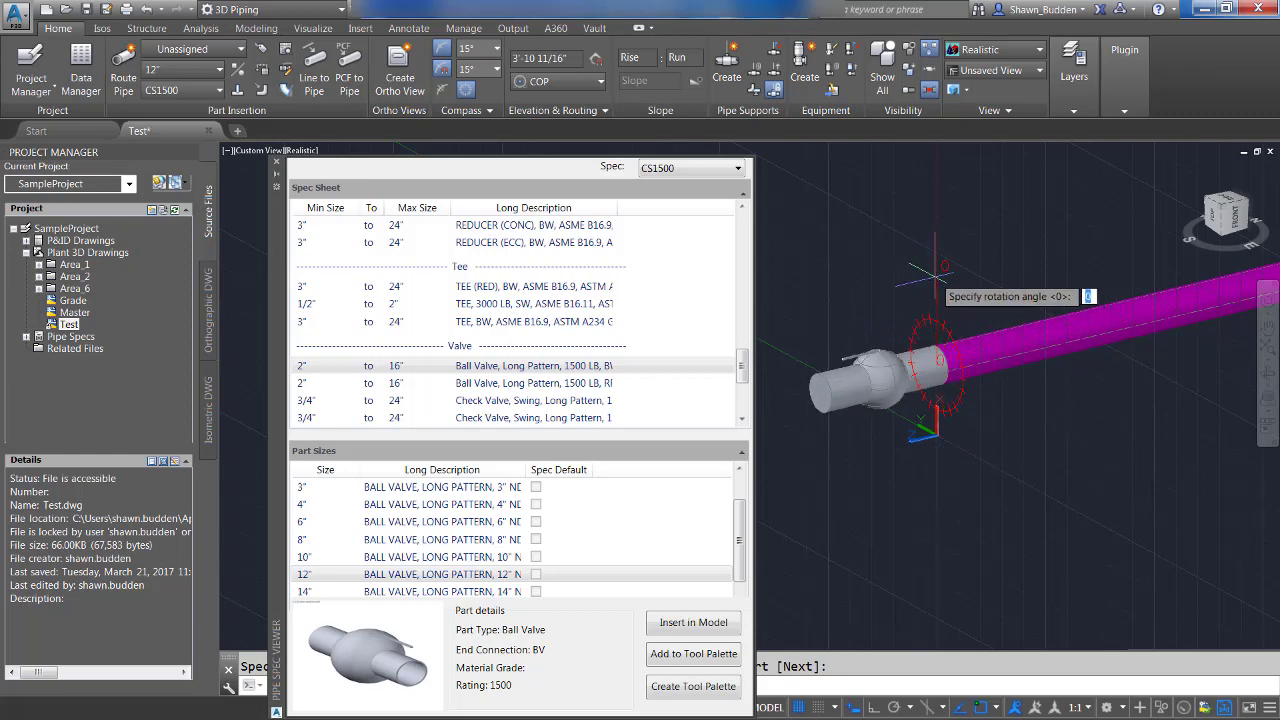
{"action": "left_click", "coordinate": [935, 268]}
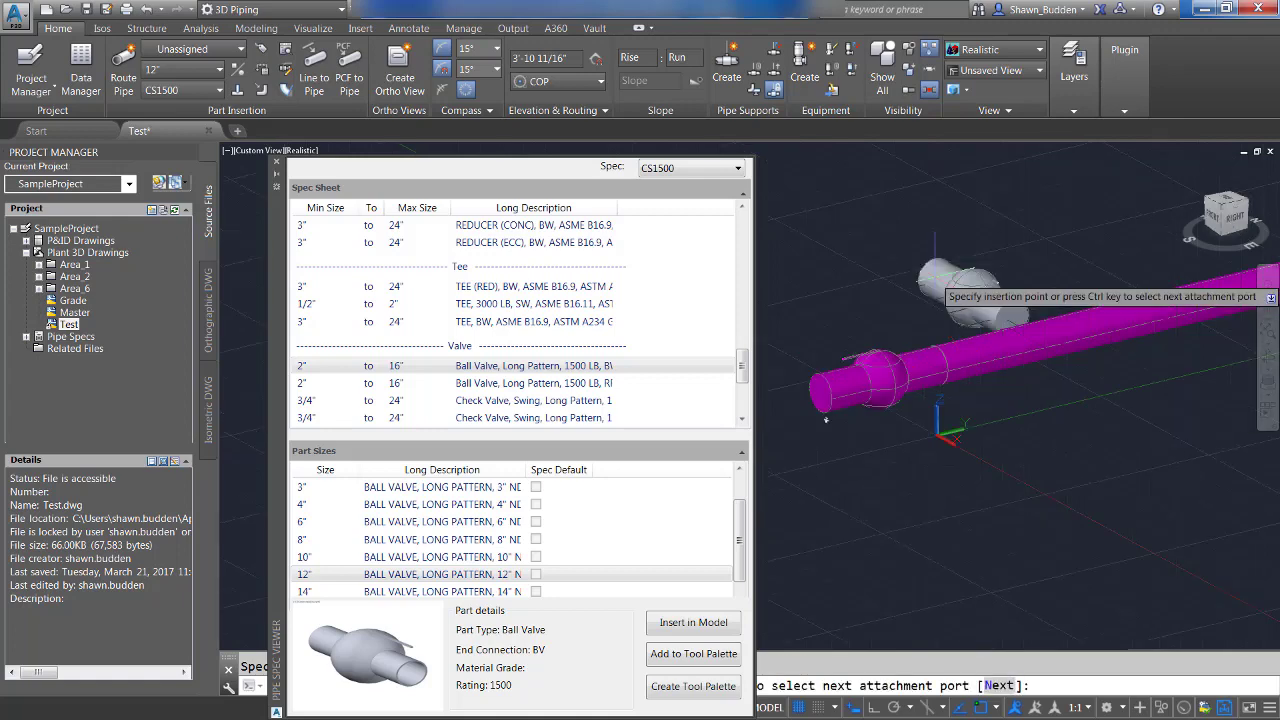
{"action": "right_click", "coordinate": [937, 281]}
{"action": "left_click", "coordinate": [969, 288]}
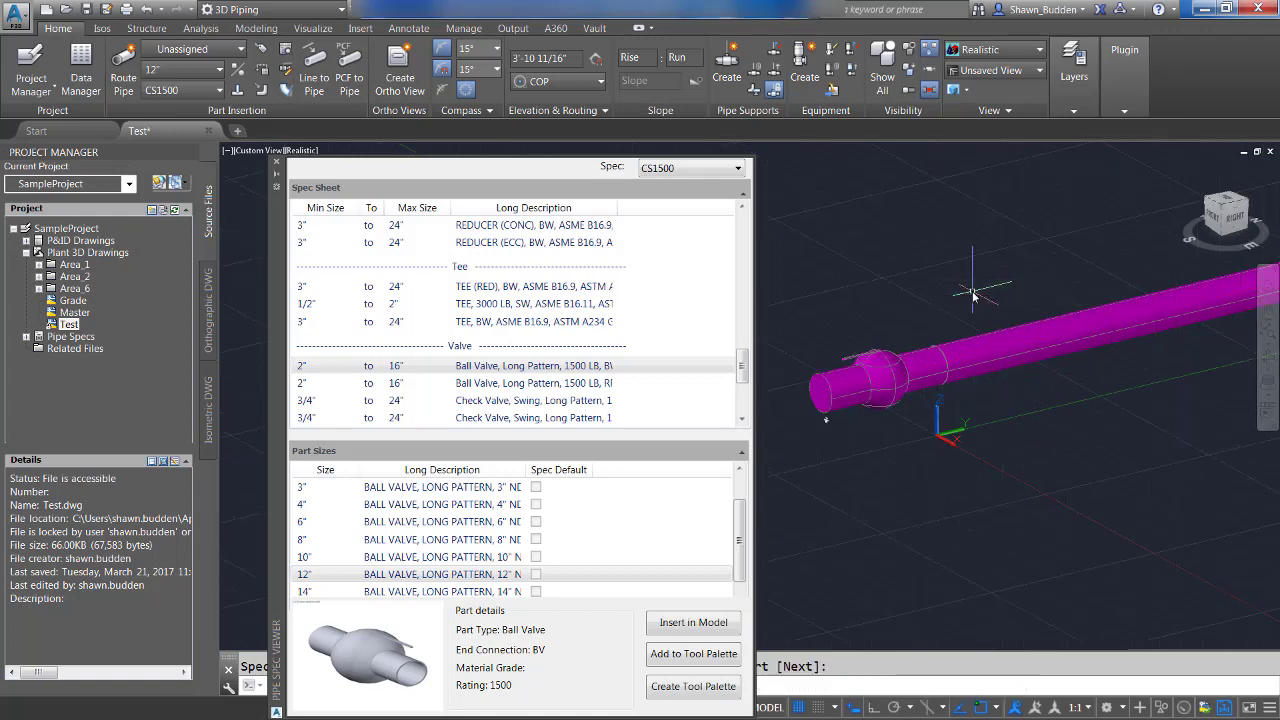